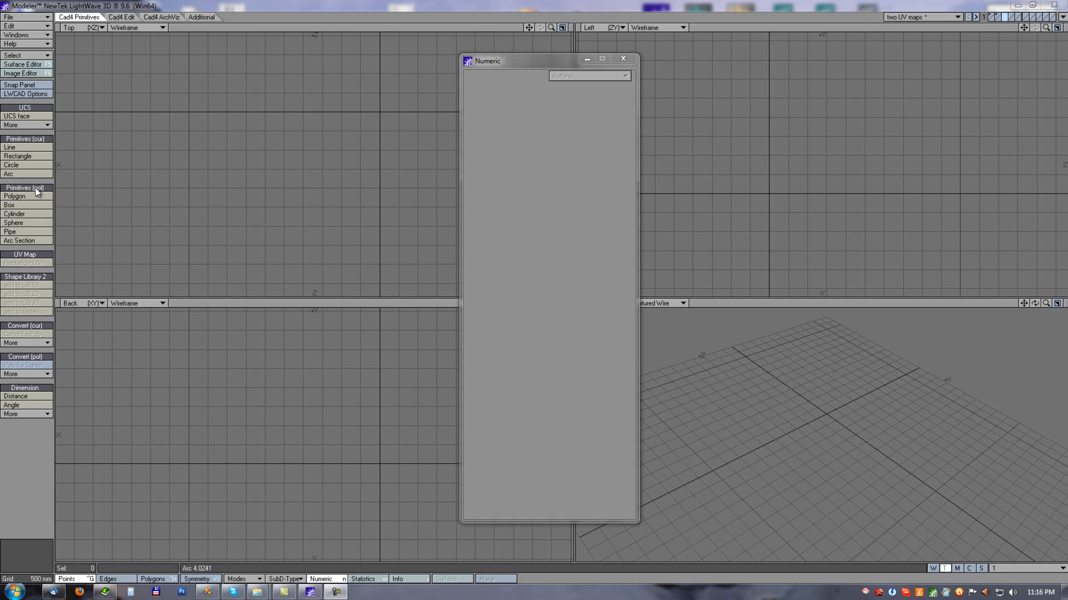
# Step: Draw a box about 2.78 m wide, 3.27 m high and 1.95 m deep, and enable Make UV Map for it
pyautogui.click(19, 205)
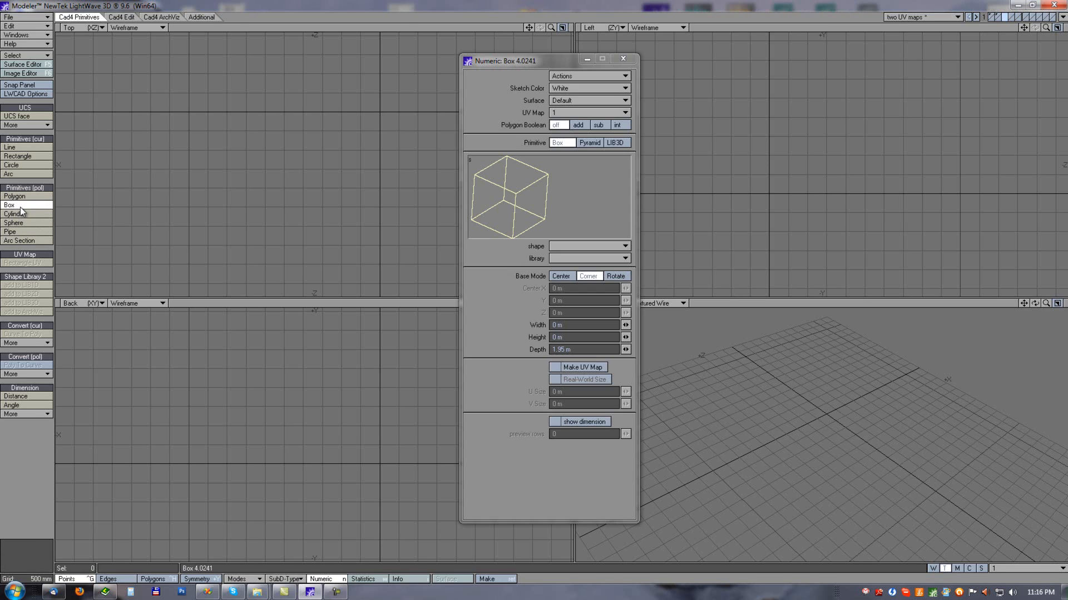
pyautogui.moveTo(225, 106); pyautogui.dragTo(332, 230)
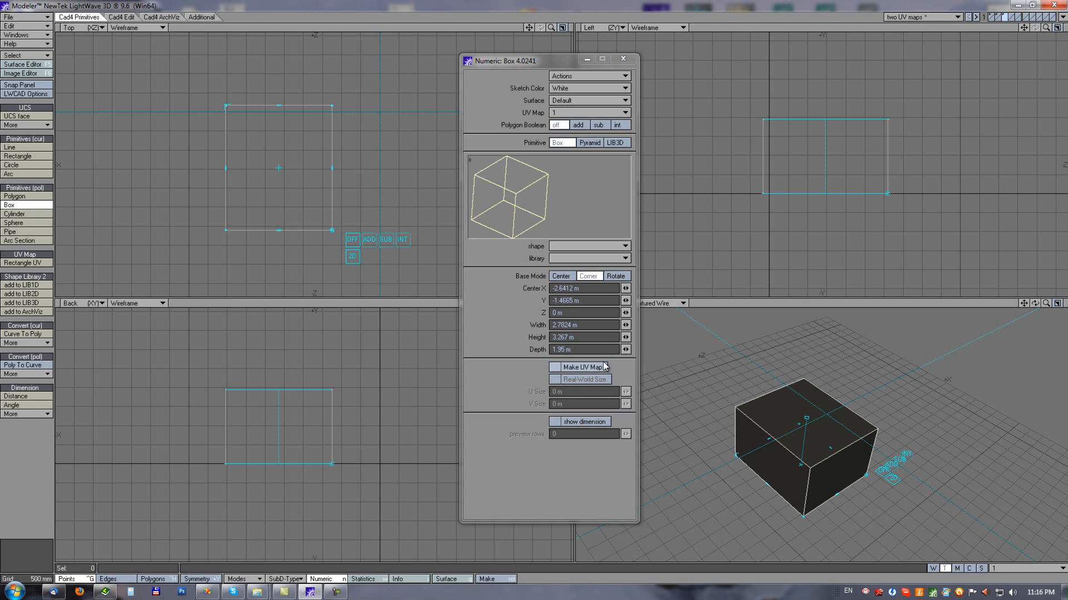
pyautogui.click(554, 368)
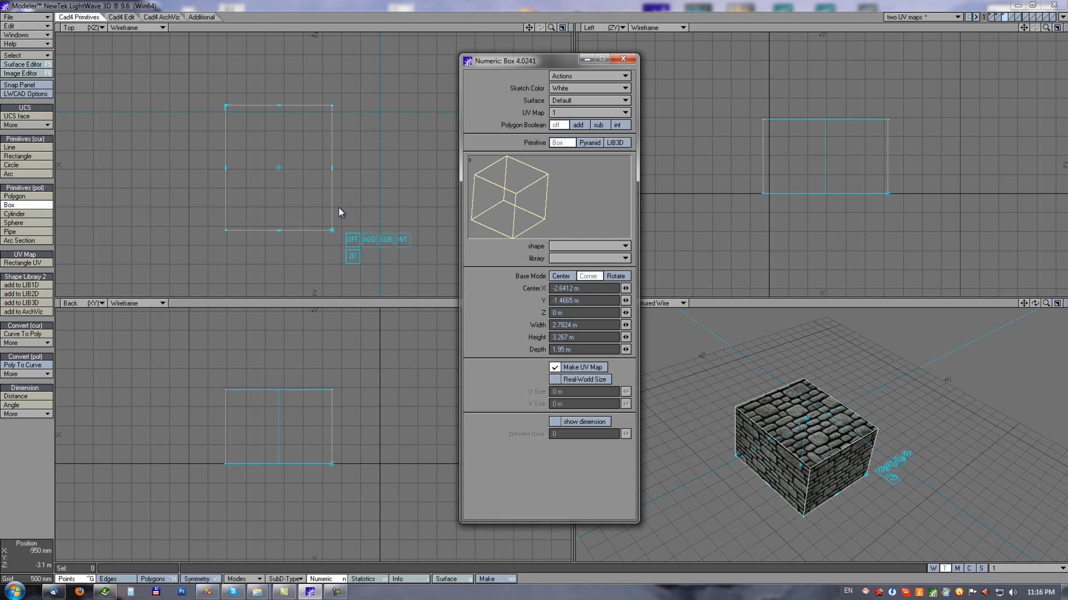
# Step: Choose UV map 1 as the current texture map and resize the box to about 2.75 m wide and 3.95 m high
pyautogui.click(1004, 569)
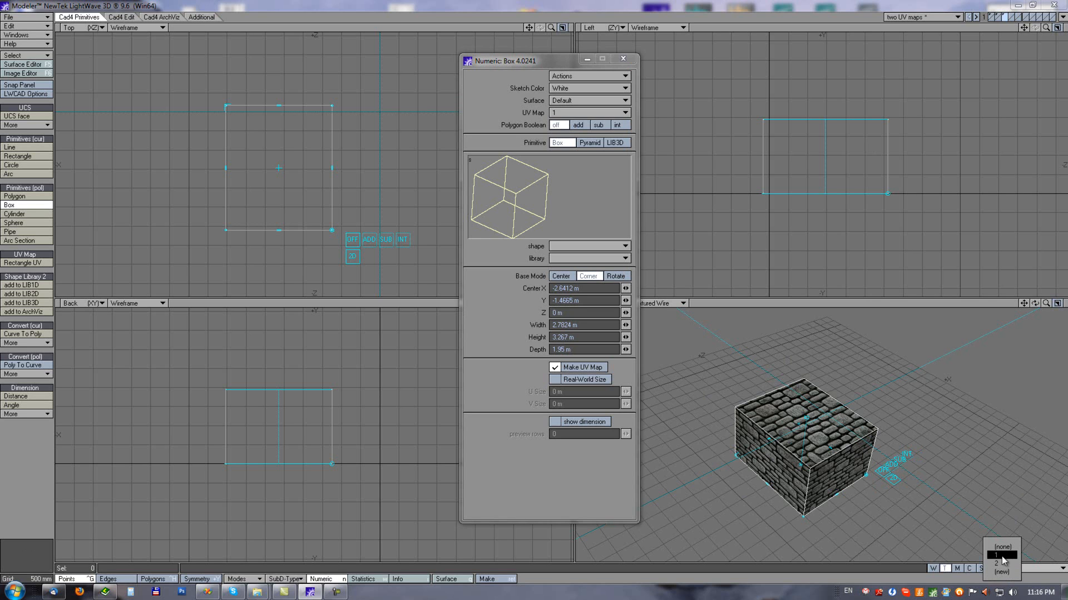
pyautogui.click(1003, 556)
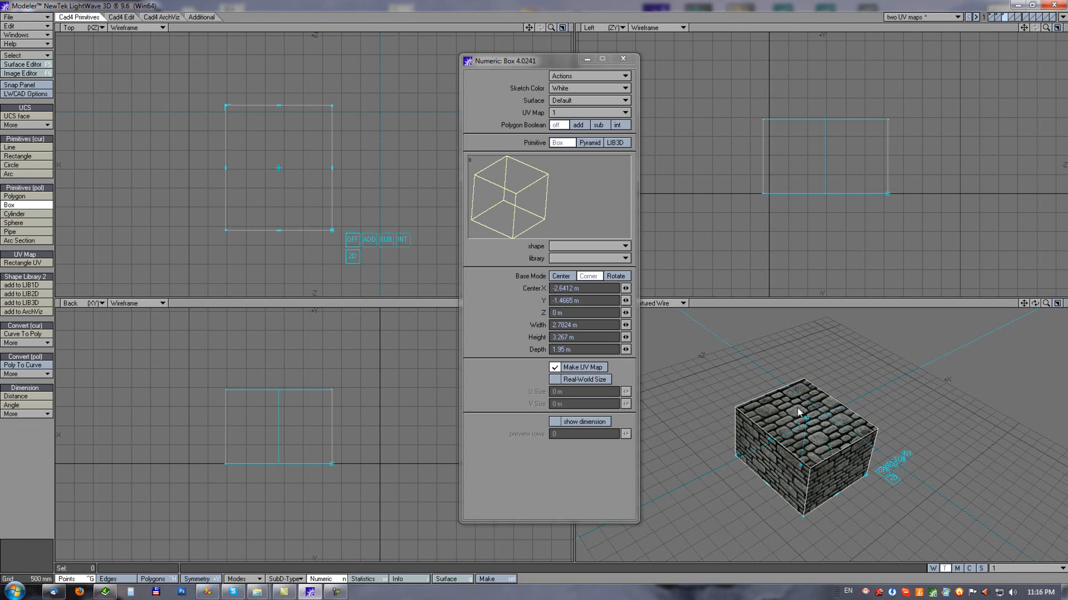
pyautogui.moveTo(738, 456)
pyautogui.mouseDown()
pyautogui.moveTo(683, 466)
pyautogui.moveTo(729, 440)
pyautogui.mouseUp()
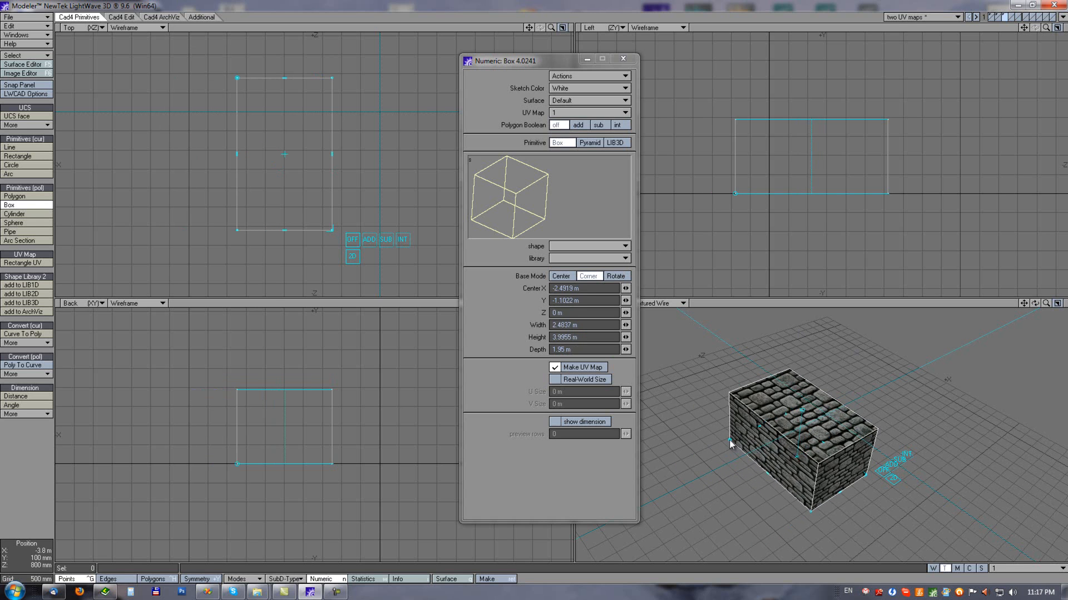
# Step: Examine the Default surface's properties in the Surface Editor, and close the editor
pyautogui.click(23, 65)
pyautogui.moveTo(286, 127); pyautogui.dragTo(266, 89)
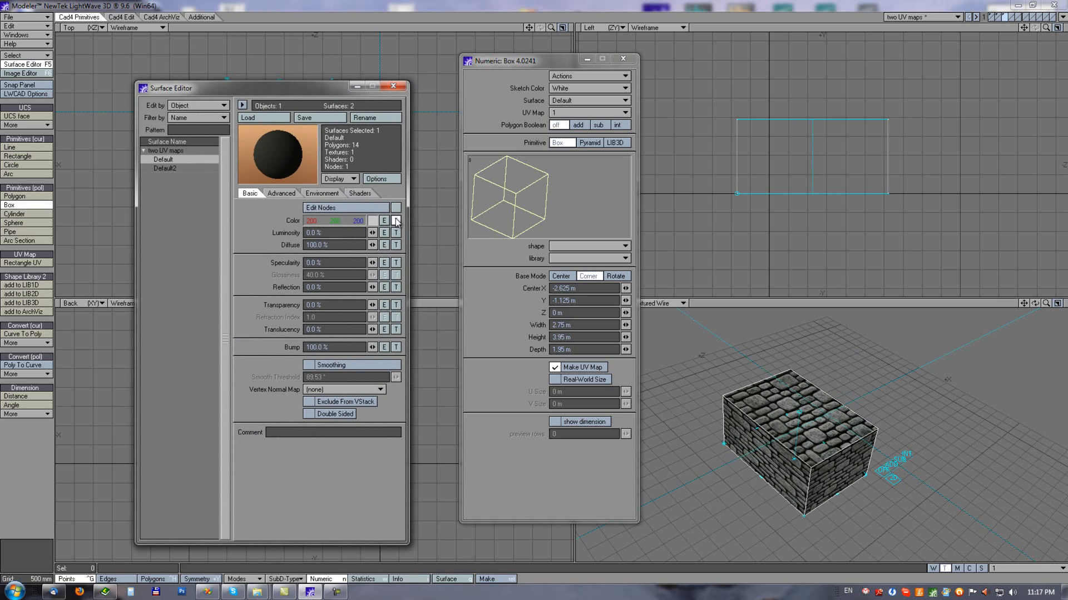
pyautogui.click(393, 86)
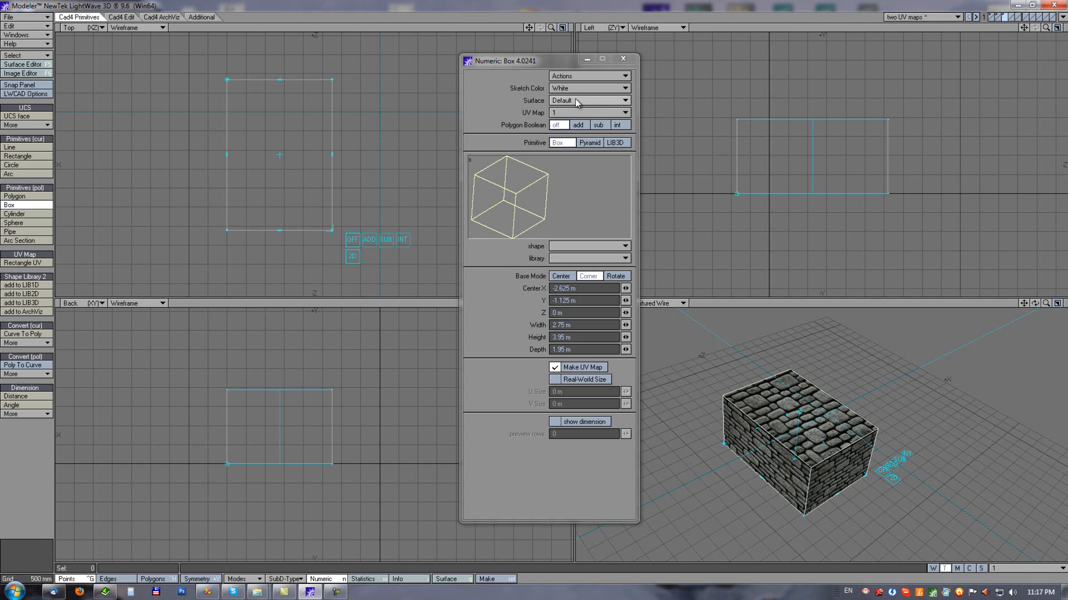
# Step: Assign the Default2 surface and UV map 2 to the box
pyautogui.moveTo(551, 58)
pyautogui.mouseDown()
pyautogui.moveTo(538, 54)
pyautogui.moveTo(551, 48)
pyautogui.mouseUp()
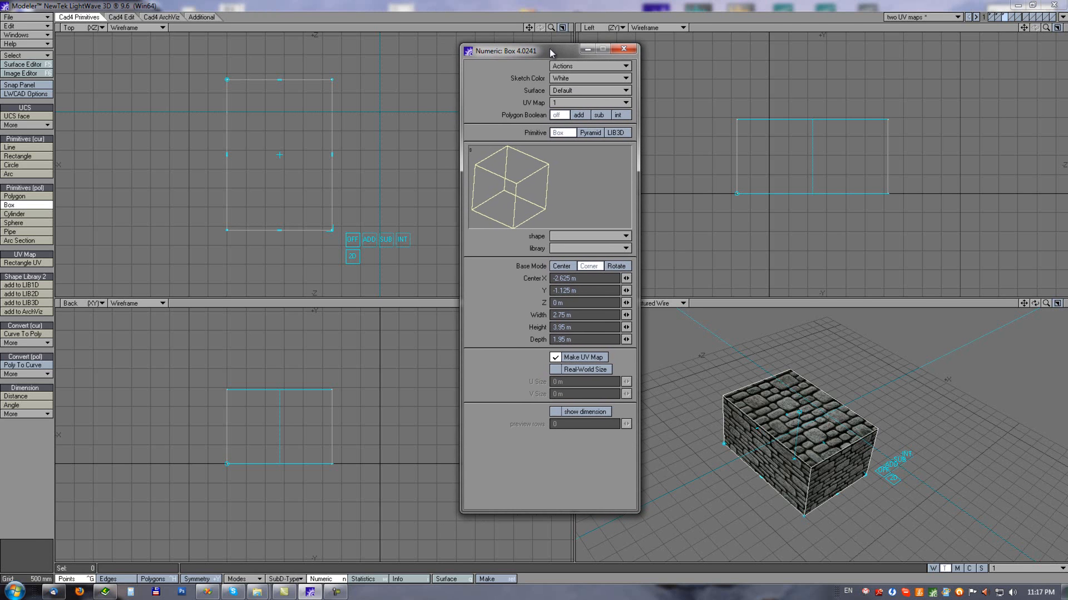
pyautogui.click(556, 99)
pyautogui.click(556, 100)
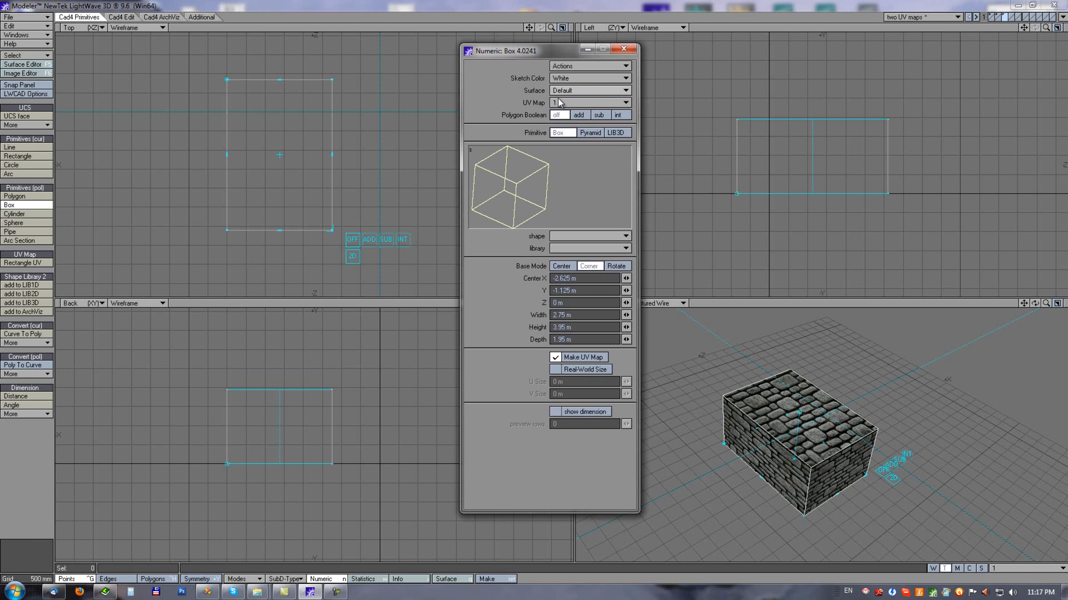
pyautogui.click(560, 103)
pyautogui.click(562, 108)
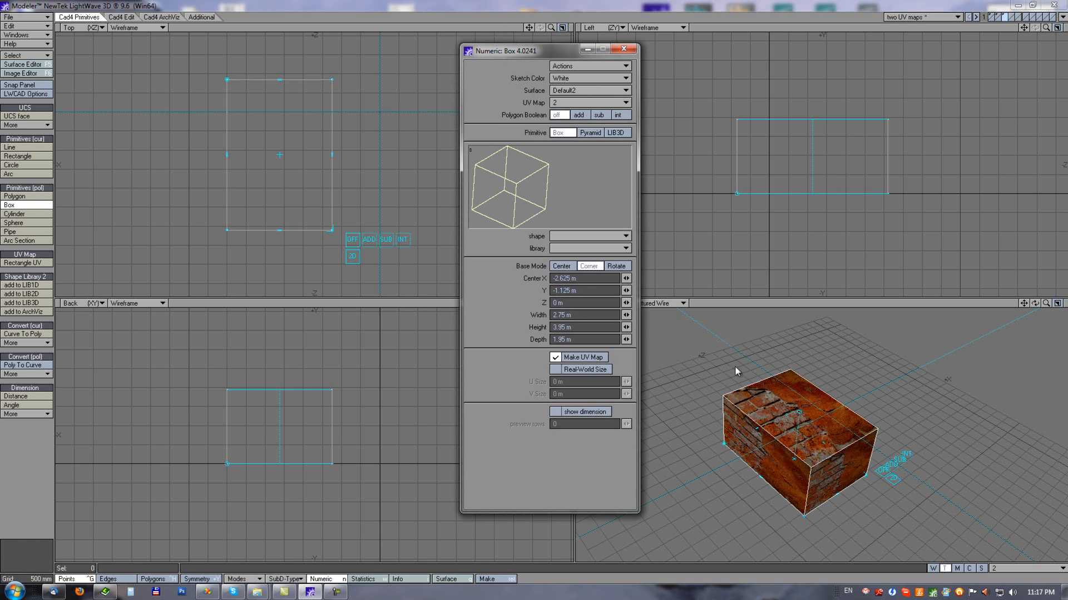
# Step: Widen the box to about 4.7 m by moving its corner points in the perspective view
pyautogui.click(801, 475)
pyautogui.moveTo(801, 477); pyautogui.dragTo(883, 463)
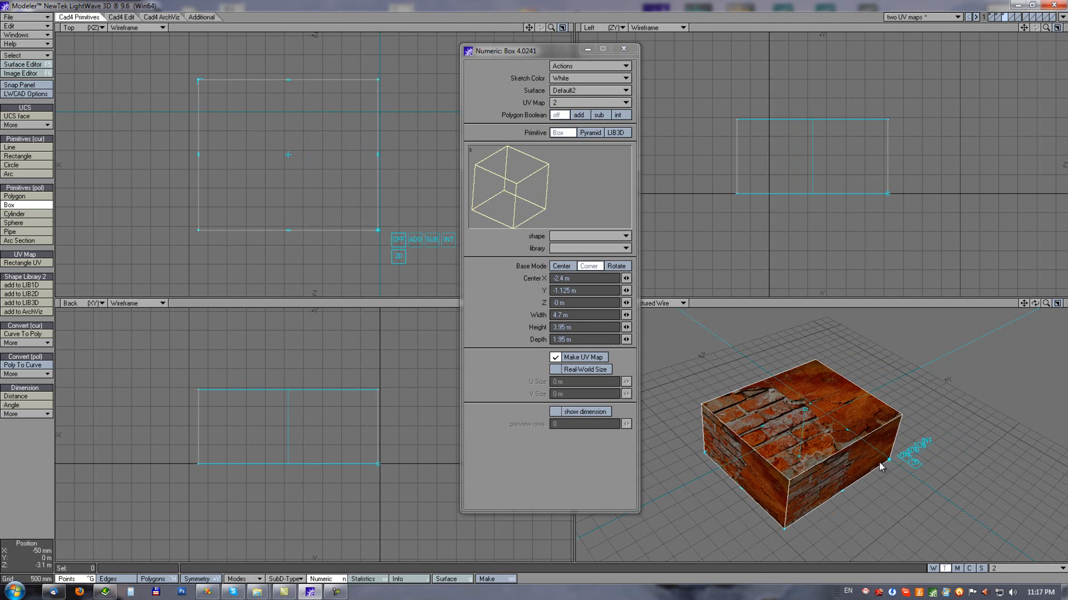
pyautogui.moveTo(801, 417); pyautogui.dragTo(809, 409)
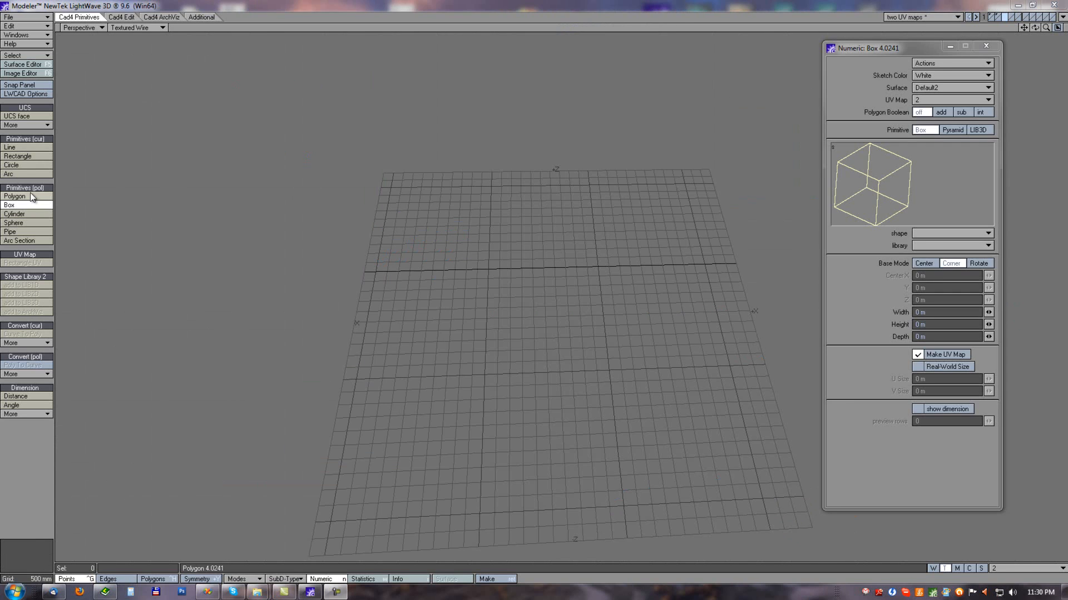
# Step: Draw a UV-mapped box on the empty grid, about 10.64 m wide, 9.51 m high and 6.5 m deep
pyautogui.click(22, 204)
pyautogui.click(22, 205)
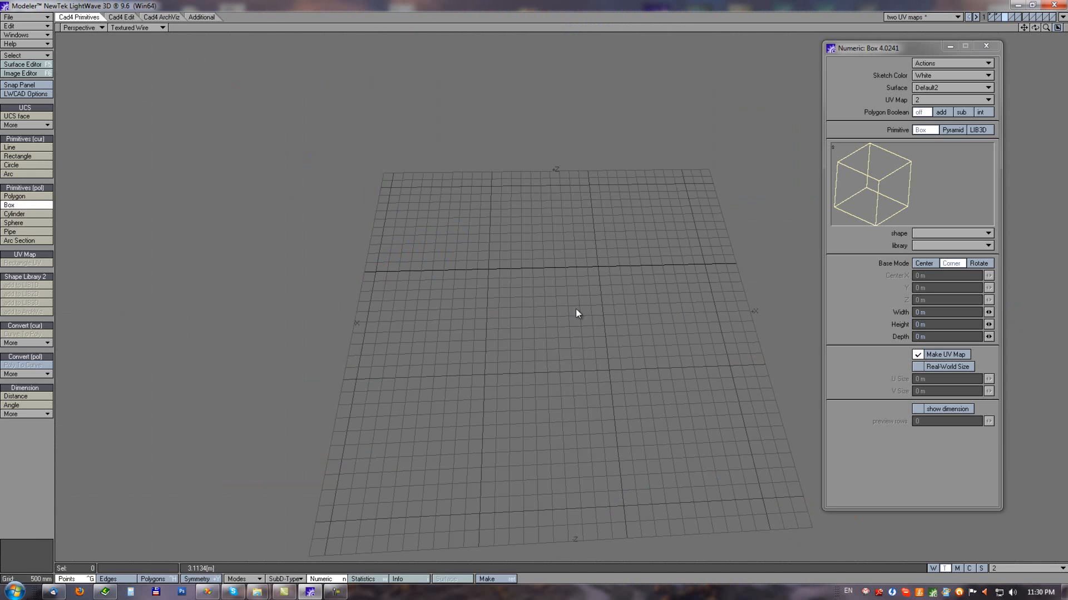
pyautogui.moveTo(375, 224); pyautogui.dragTo(639, 419)
pyautogui.keyDown('alt'); pyautogui.moveTo(597, 317); pyautogui.dragTo(585, 260); pyautogui.keyUp('alt')
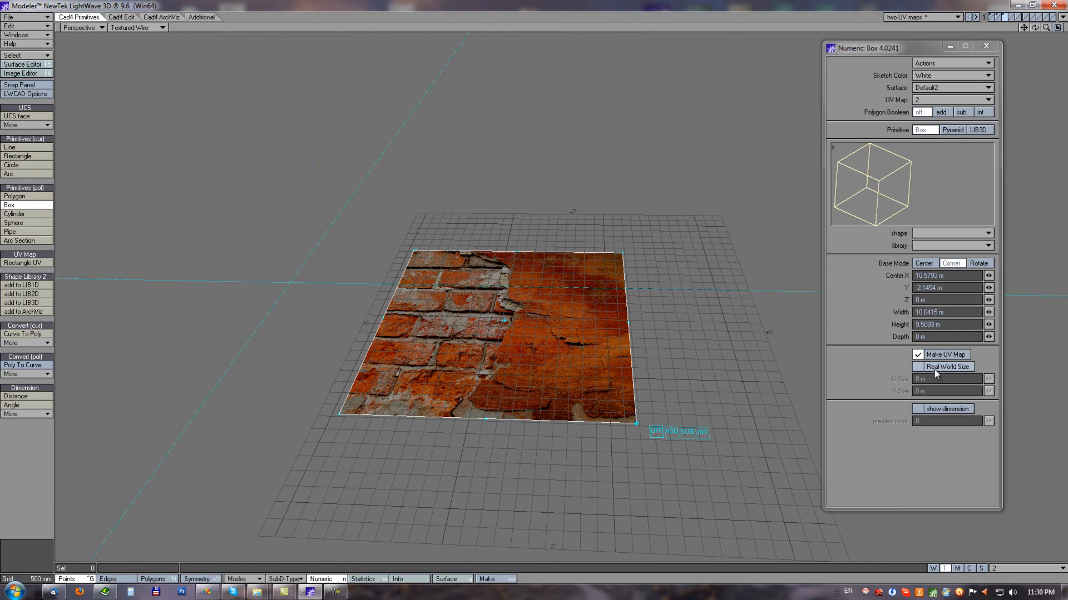
pyautogui.moveTo(504, 320); pyautogui.dragTo(492, 187)
pyautogui.keyDown('alt'); pyautogui.moveTo(553, 383); pyautogui.dragTo(668, 367); pyautogui.keyUp('alt')
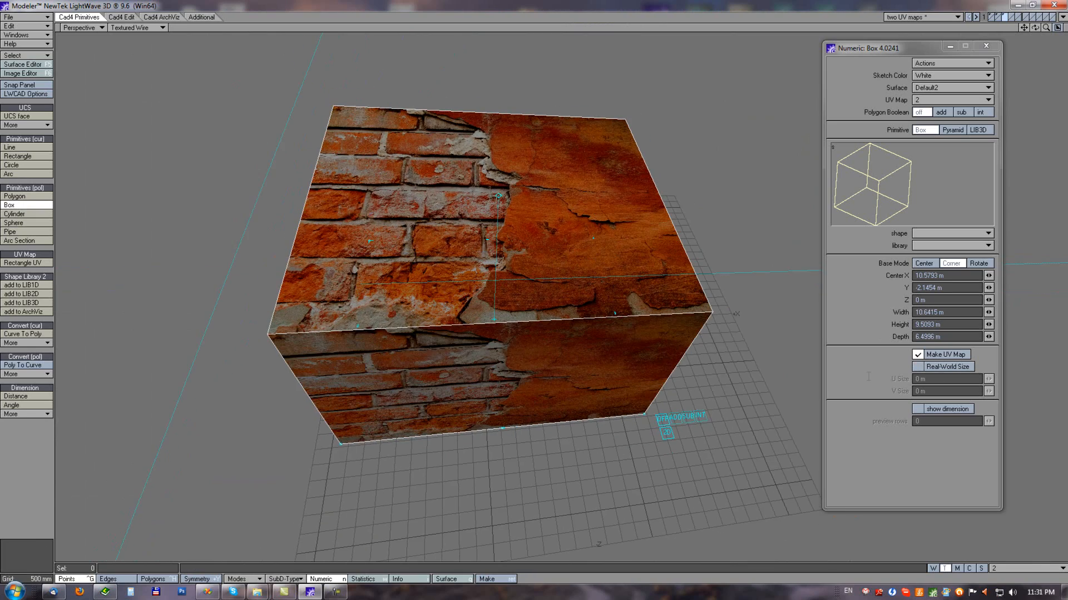
pyautogui.keyDown('alt'); pyautogui.moveTo(642, 235); pyautogui.dragTo(618, 263); pyautogui.keyUp('alt')
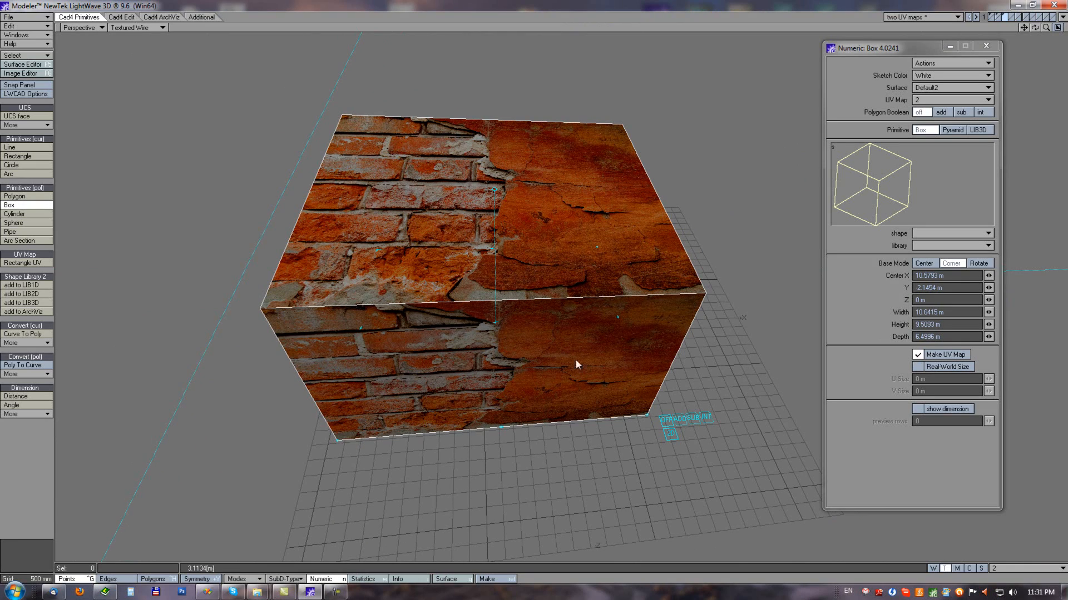
pyautogui.keyDown('alt'); pyautogui.moveTo(545, 367); pyautogui.dragTo(560, 302); pyautogui.keyUp('alt')
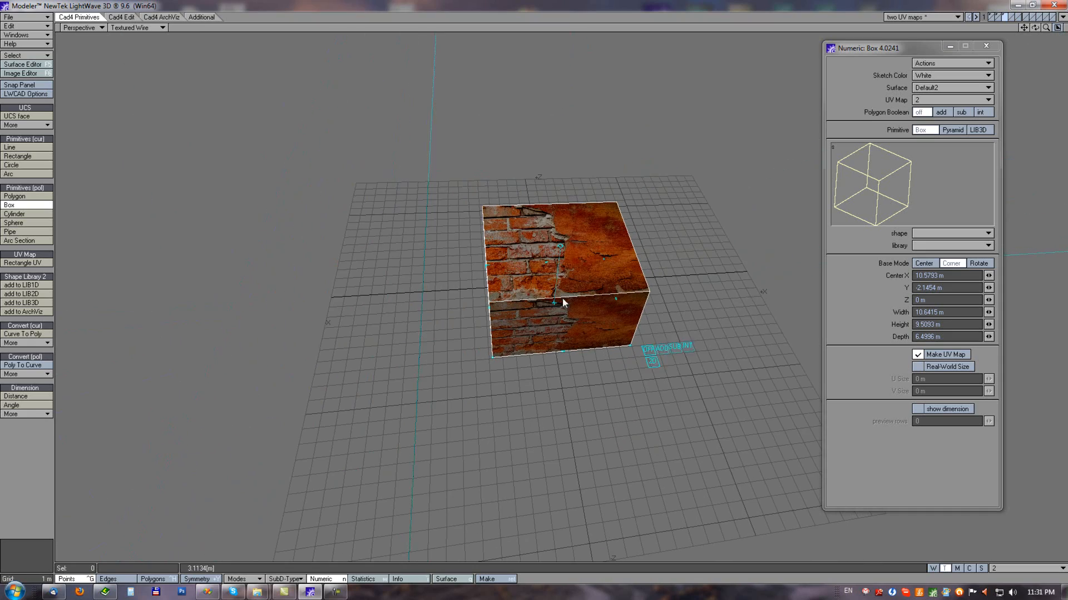
# Step: Draw a UV-mapped cylinder with a radius of about 6.24 m on the grid, well apart from the box
pyautogui.click(14, 214)
pyautogui.moveTo(228, 250)
pyautogui.mouseDown()
pyautogui.moveTo(266, 306)
pyautogui.moveTo(253, 298)
pyautogui.mouseUp()
pyautogui.moveTo(311, 291)
pyautogui.keyDown('alt'); pyautogui.mouseDown()
pyautogui.moveTo(331, 287)
pyautogui.moveTo(233, 245)
pyautogui.moveTo(159, 239)
pyautogui.moveTo(138, 251)
pyautogui.moveTo(248, 245)
pyautogui.moveTo(507, 281)
pyautogui.moveTo(433, 333)
pyautogui.mouseUp(); pyautogui.keyUp('alt')
pyautogui.keyDown('alt'); pyautogui.moveTo(466, 502); pyautogui.dragTo(228, 238); pyautogui.keyUp('alt')
pyautogui.keyDown('alt'); pyautogui.moveTo(411, 224); pyautogui.dragTo(244, 260); pyautogui.keyUp('alt')
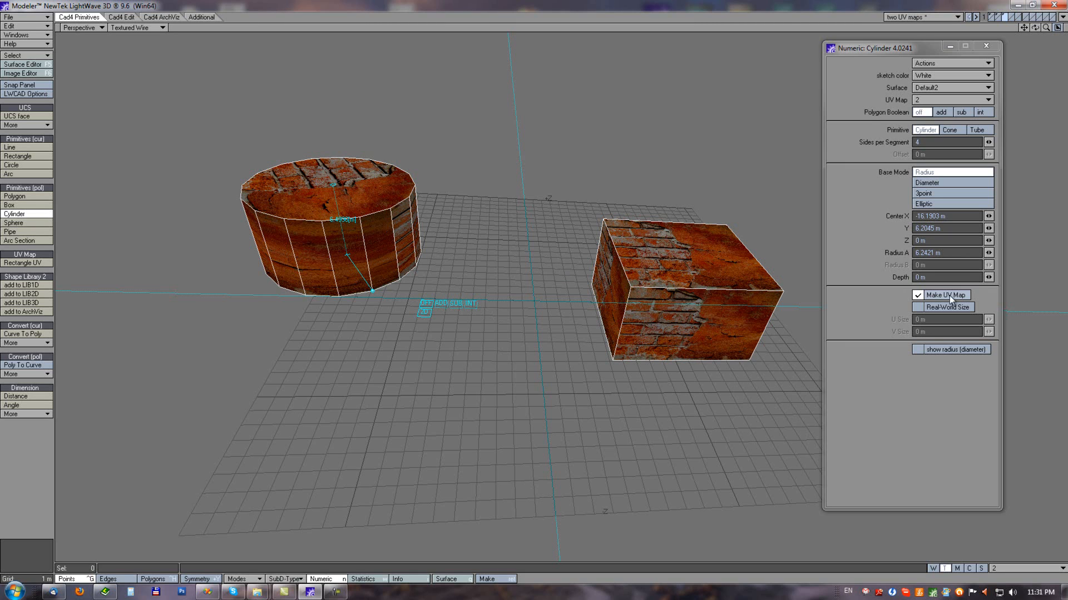
# Step: Enable Real-World Size for the cylinder's UV map and set U Size to 4 m and V Size to 3 m
pyautogui.click(918, 309)
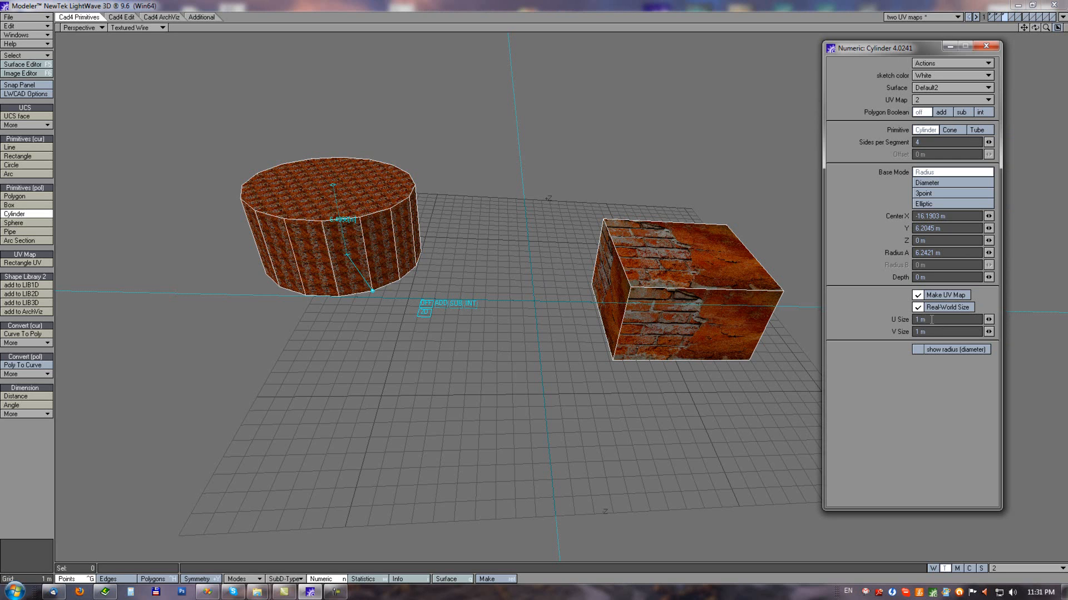
pyautogui.moveTo(988, 319); pyautogui.dragTo(995, 320)
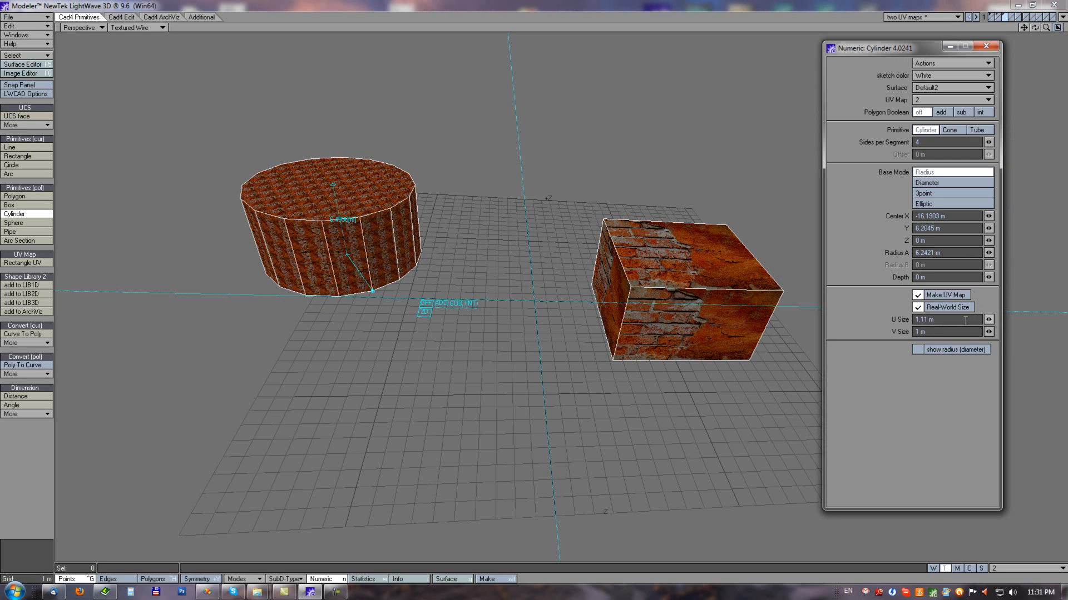
pyautogui.doubleClick(940, 320)
pyautogui.write('4')
pyautogui.press('Tab')
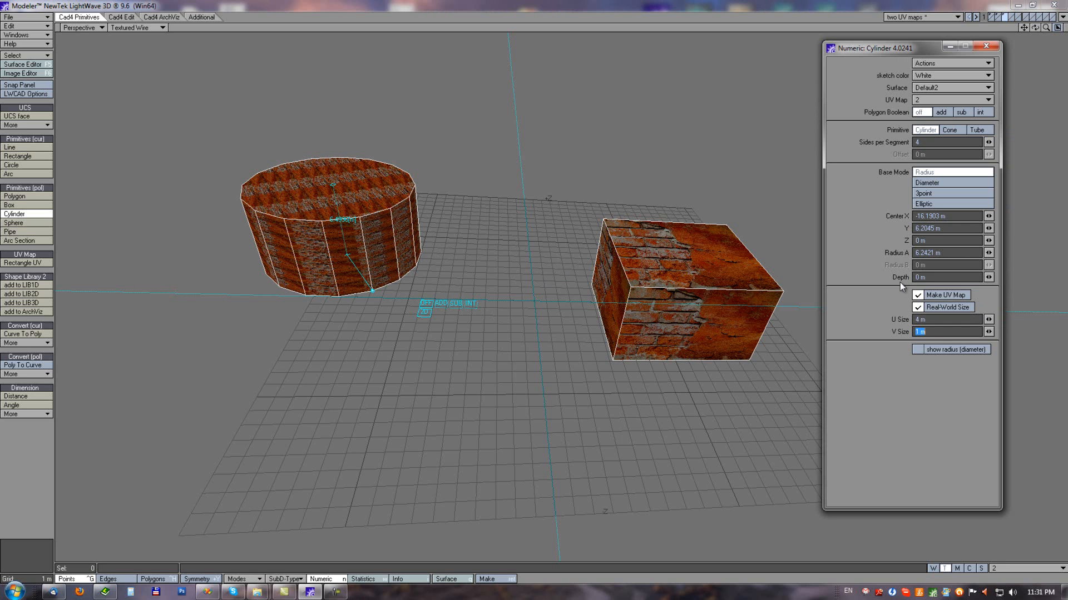
pyautogui.write('3')
pyautogui.press('Return')
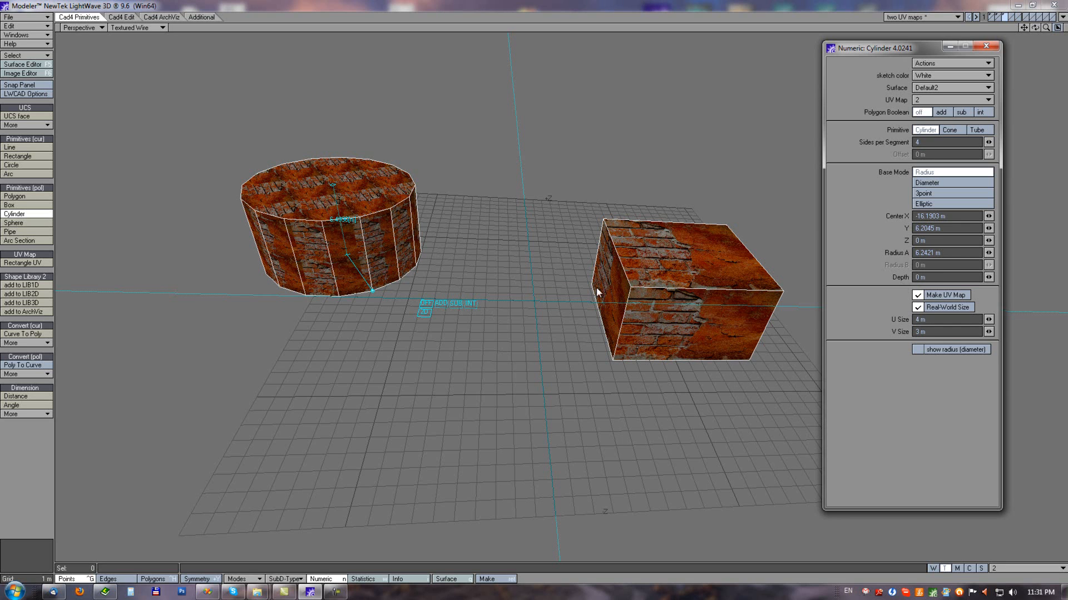
# Step: Draw a second box in front of the cylinder, about 10.77 m wide and 9.78 m high, with the same real-world UV sizes
pyautogui.scroll(4, 351, 253)
pyautogui.scroll(-4, 352, 252)
pyautogui.scroll(-1, 352, 253)
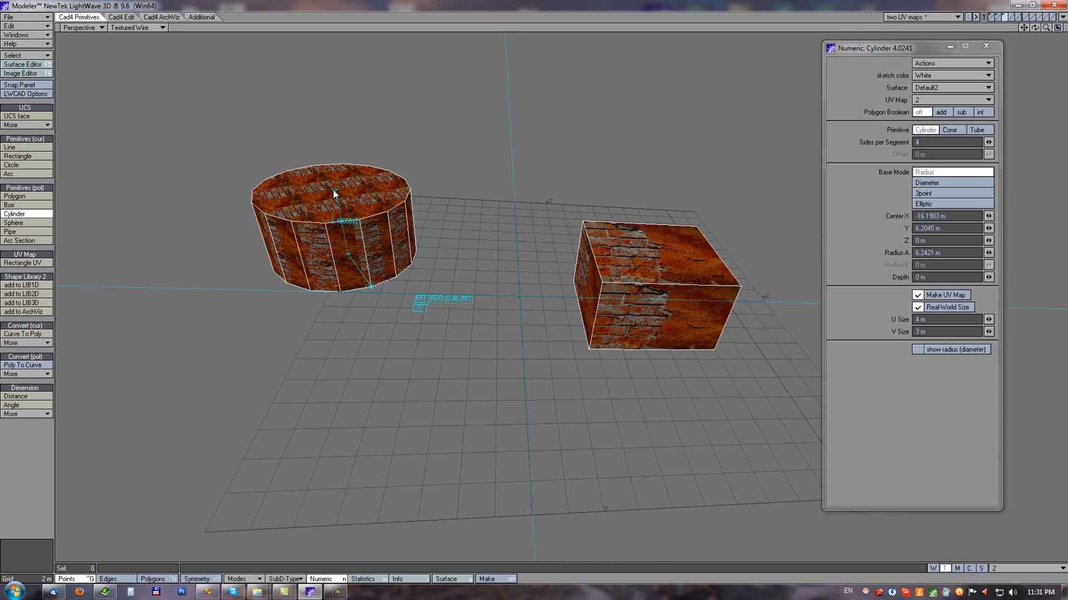
pyautogui.rightClick(449, 228)
pyautogui.click(9, 205)
pyautogui.moveTo(381, 360); pyautogui.dragTo(529, 452)
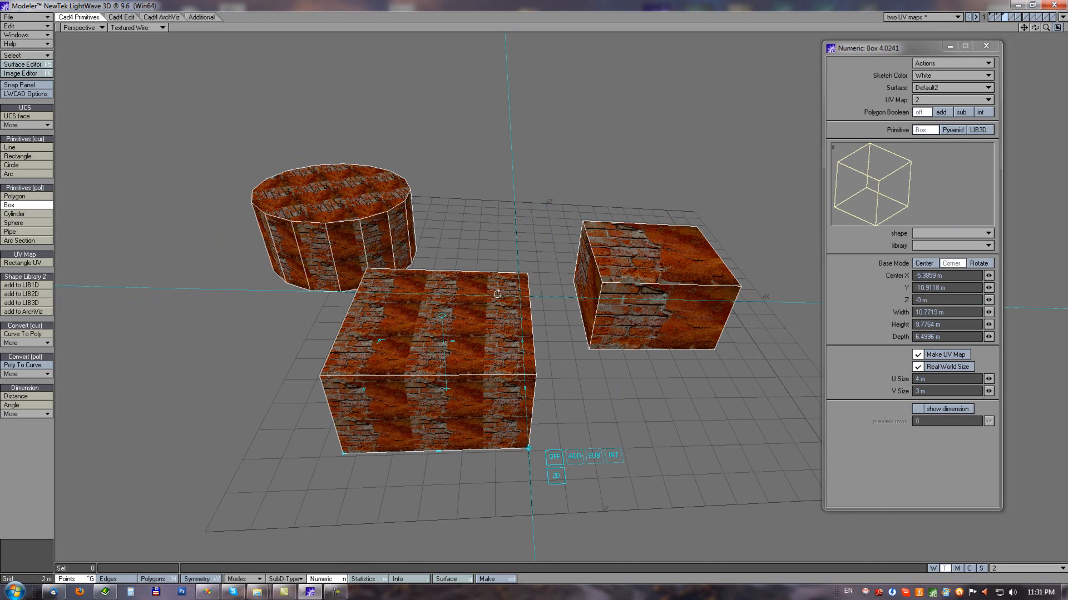
pyautogui.scroll(1, 516, 323)
pyautogui.scroll(1, 406, 347)
pyautogui.scroll(-1, 430, 349)
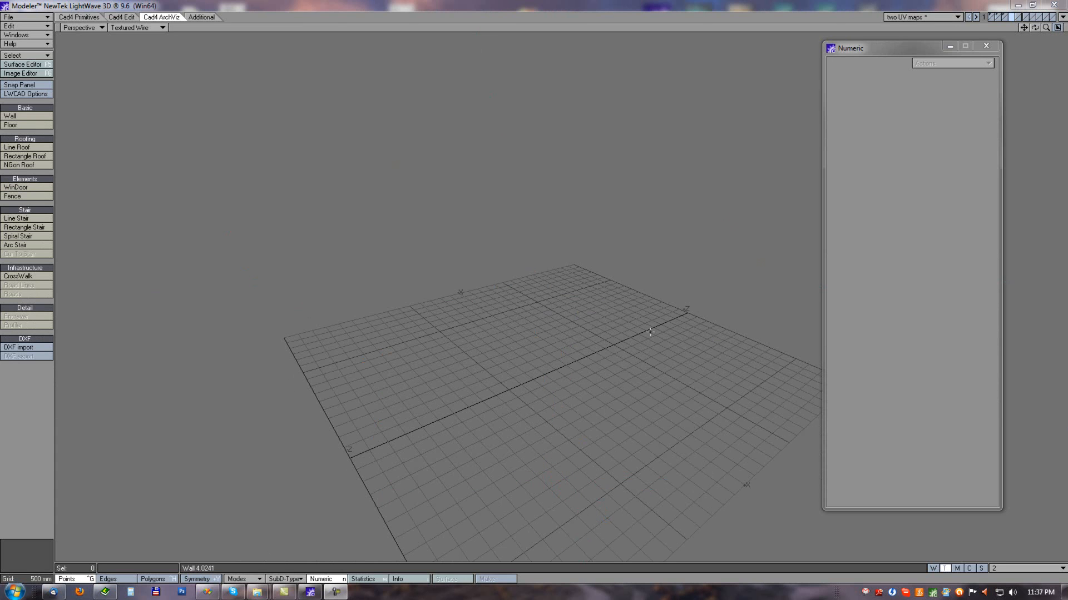
# Step: Draw a three-segment, 200 mm wide zigzag wall on the empty grid, its last two segments about 5.55 m and 3.47 m long
pyautogui.moveTo(581, 284)
pyautogui.keyDown('alt'); pyautogui.mouseDown()
pyautogui.moveTo(579, 345)
pyautogui.moveTo(578, 300)
pyautogui.mouseUp(); pyautogui.keyUp('alt')
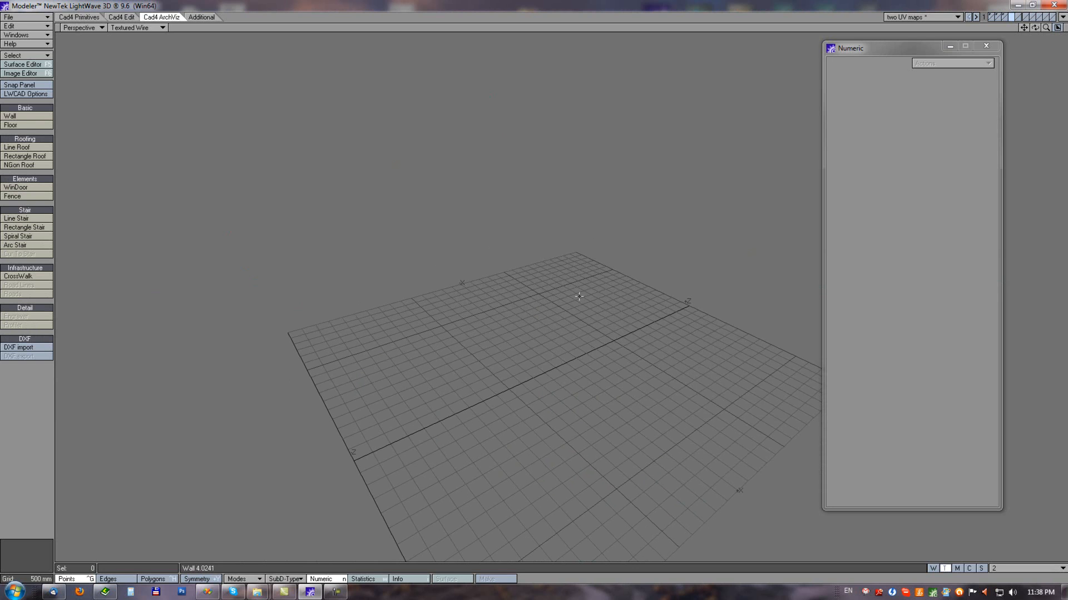
pyautogui.click(21, 116)
pyautogui.click(359, 364)
pyautogui.moveTo(411, 429); pyautogui.dragTo(467, 481)
pyautogui.click(562, 418)
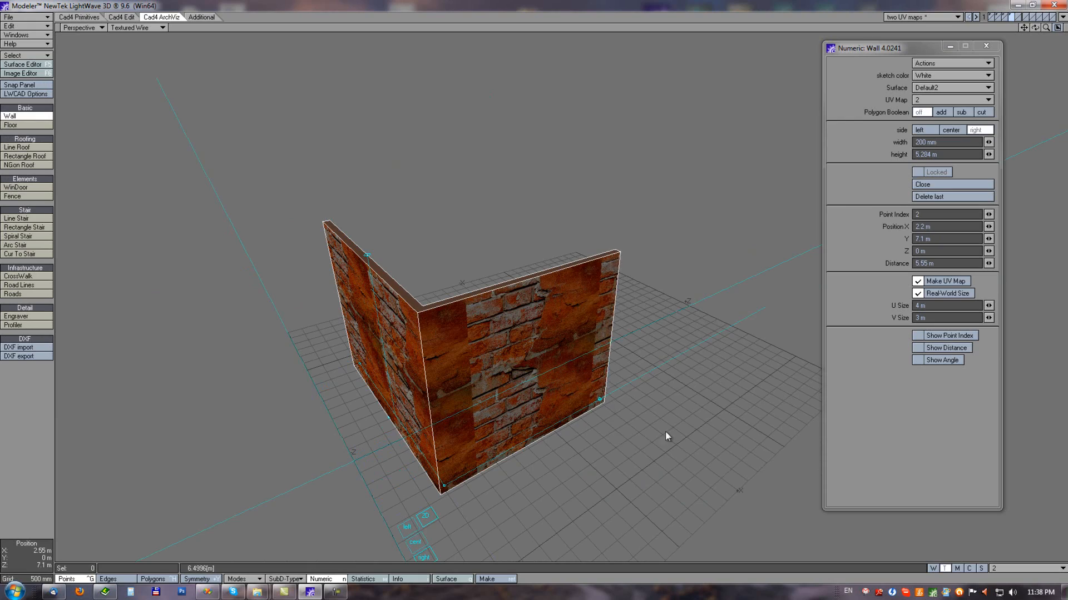
pyautogui.click(689, 464)
pyautogui.keyDown('alt'); pyautogui.moveTo(648, 452); pyautogui.dragTo(546, 266); pyautogui.keyUp('alt')
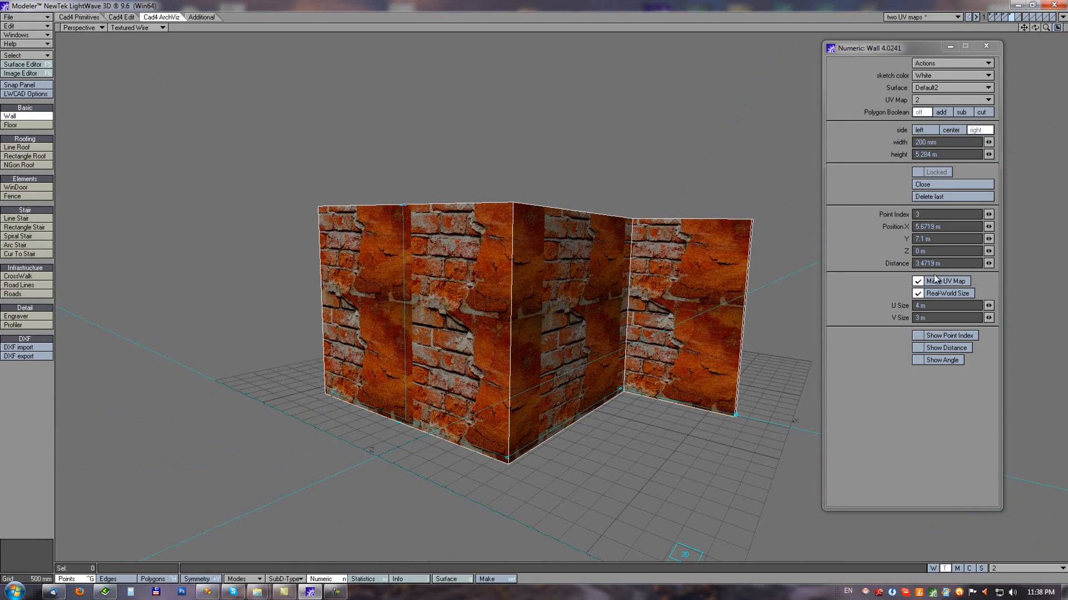
# Step: Turn off Real-World Size for the wall's UV map and finish the wall
pyautogui.click(917, 293)
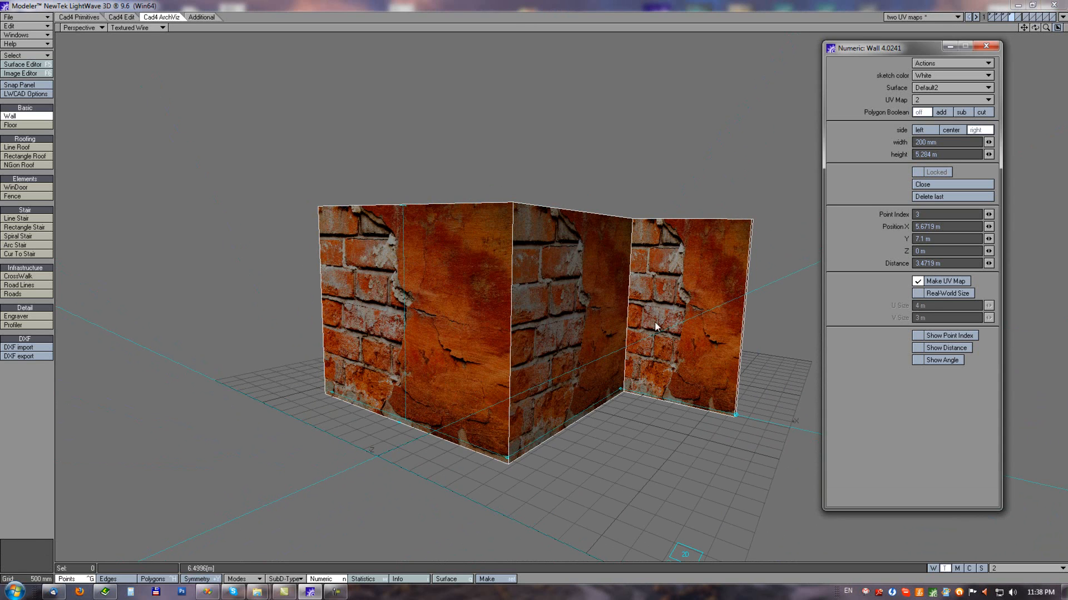
pyautogui.keyDown('alt'); pyautogui.moveTo(556, 247); pyautogui.dragTo(565, 239); pyautogui.keyUp('alt')
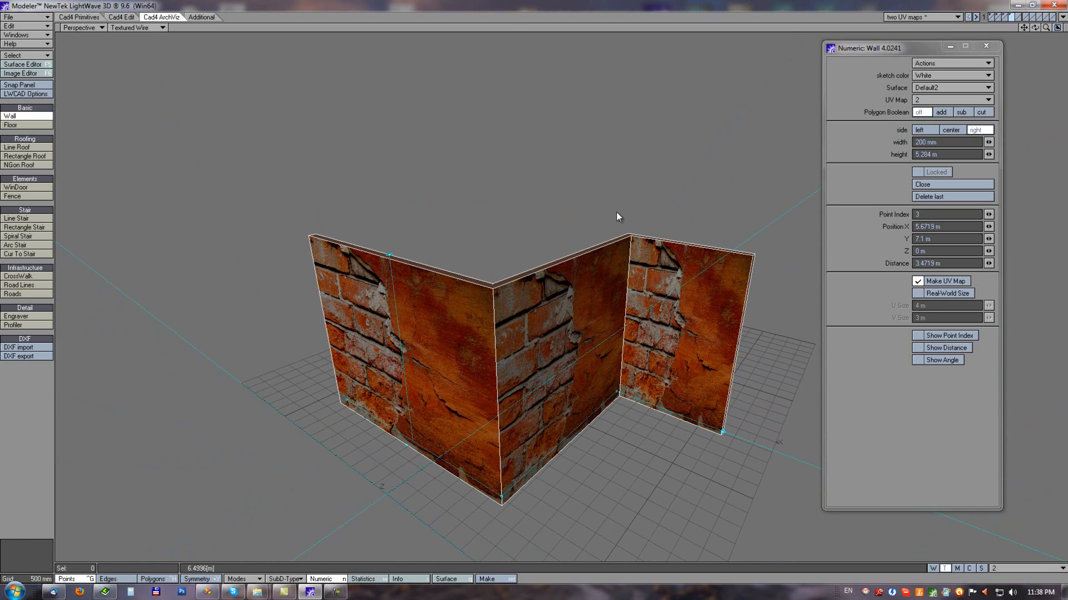
pyautogui.press('space')
# Step: Return to the layer holding the boxes and cylinder, fit them in view and inspect them in the maximized perspective view
pyautogui.press('0')
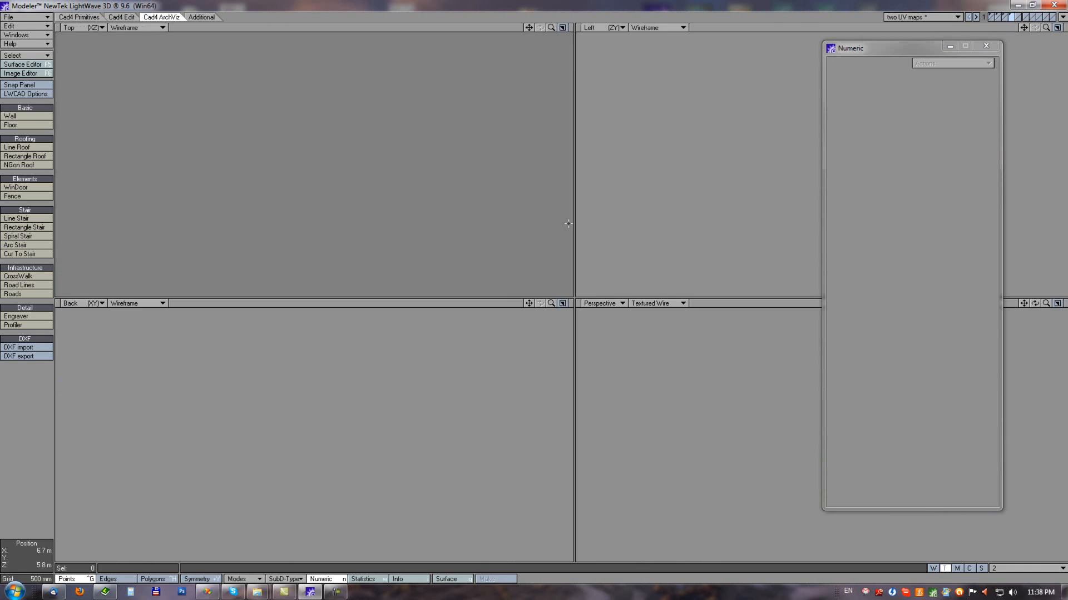
pyautogui.press('a')
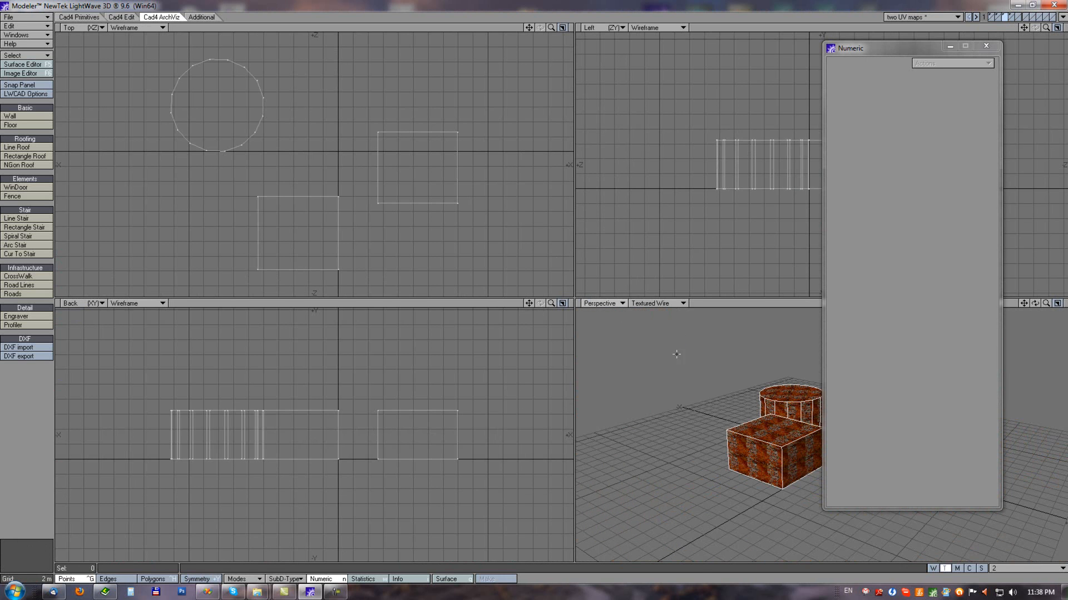
pyautogui.click(1058, 303)
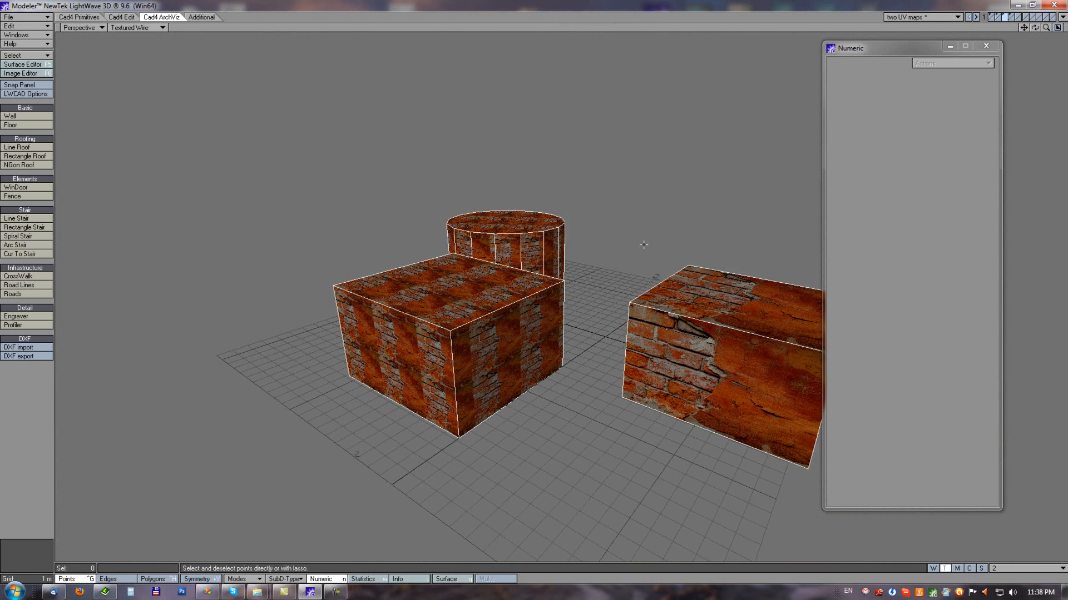
pyautogui.keyDown('alt'); pyautogui.moveTo(643, 245); pyautogui.dragTo(602, 235); pyautogui.keyUp('alt')
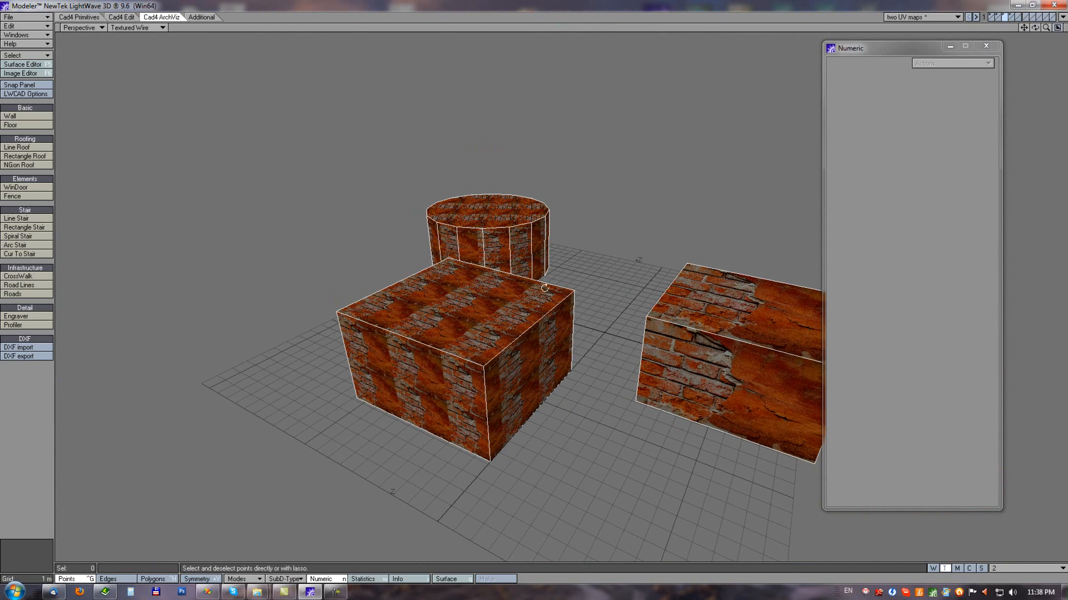
# Step: Subtract a box about 5.57 m wide and 6.57 m high from the front corner of the nearest brick box
pyautogui.click(70, 15)
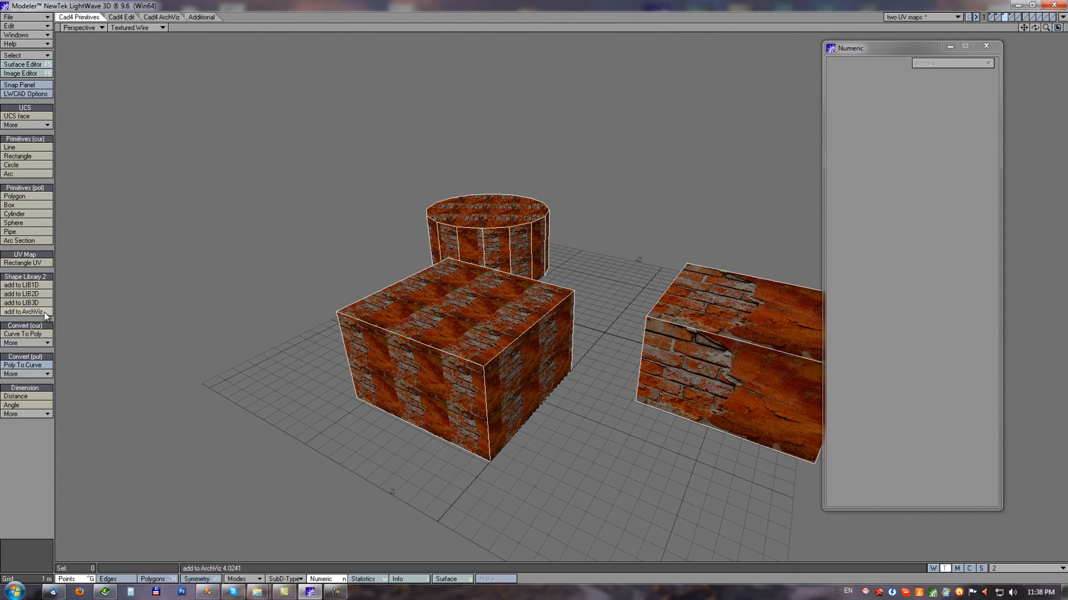
pyautogui.click(19, 206)
pyautogui.keyDown('alt'); pyautogui.moveTo(578, 421); pyautogui.dragTo(584, 350); pyautogui.keyUp('alt')
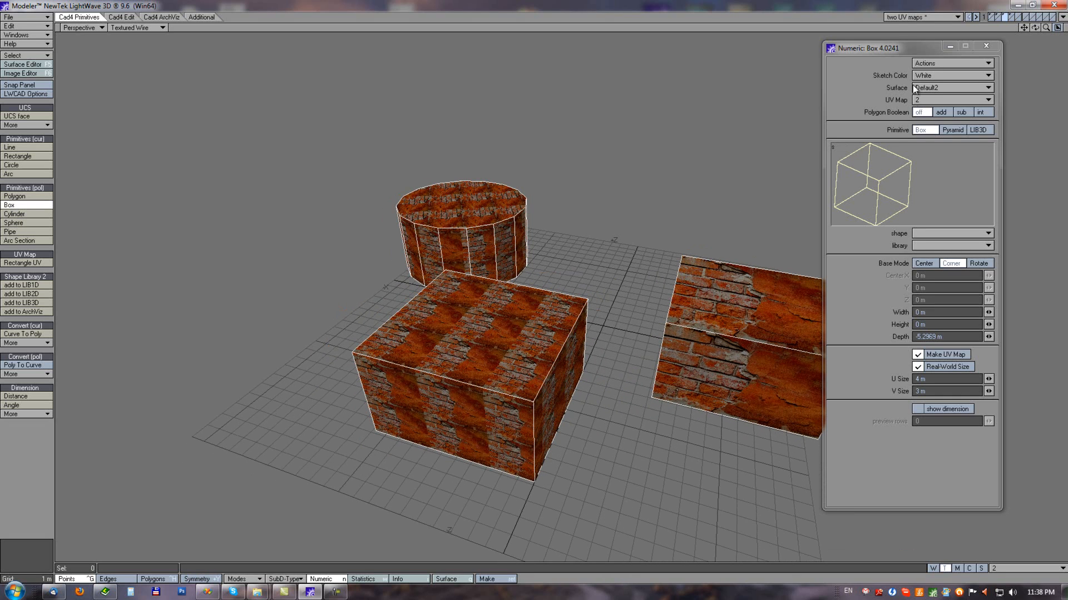
pyautogui.click(959, 113)
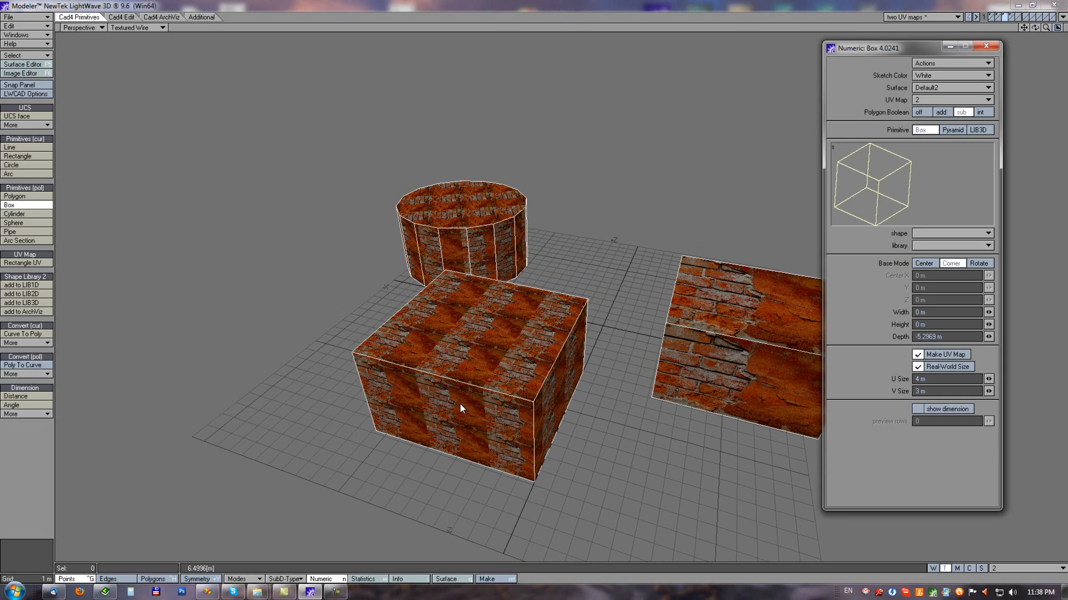
pyautogui.moveTo(451, 416); pyautogui.dragTo(547, 341)
pyautogui.keyDown('alt'); pyautogui.moveTo(521, 379); pyautogui.dragTo(511, 258); pyautogui.keyUp('alt')
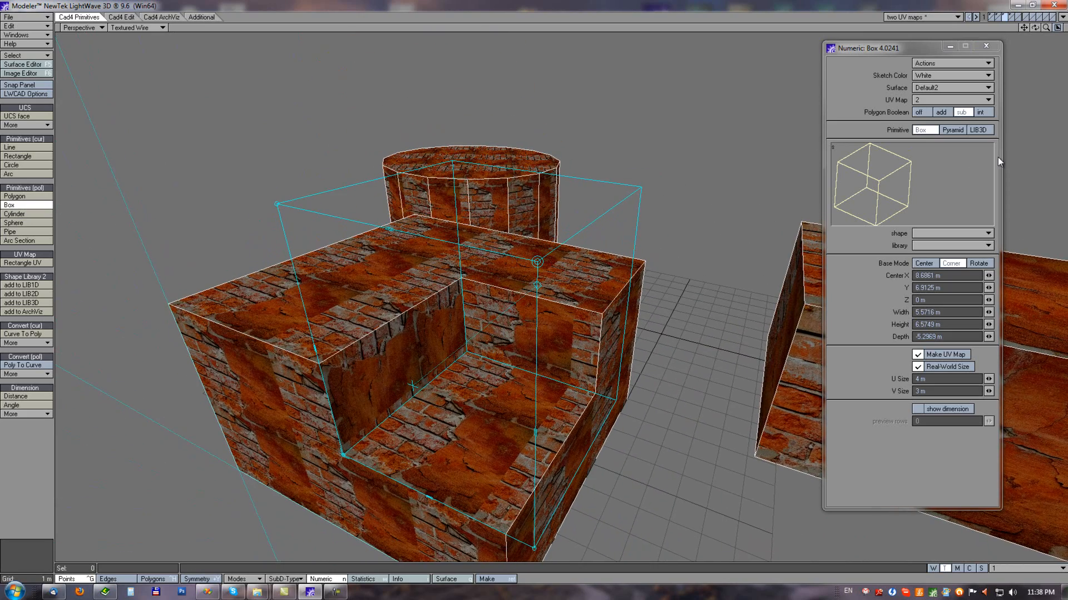
# Step: Give the cutout faces the Default surface and UV map 1, shift the subtracting box slightly and finish it
pyautogui.click(925, 88)
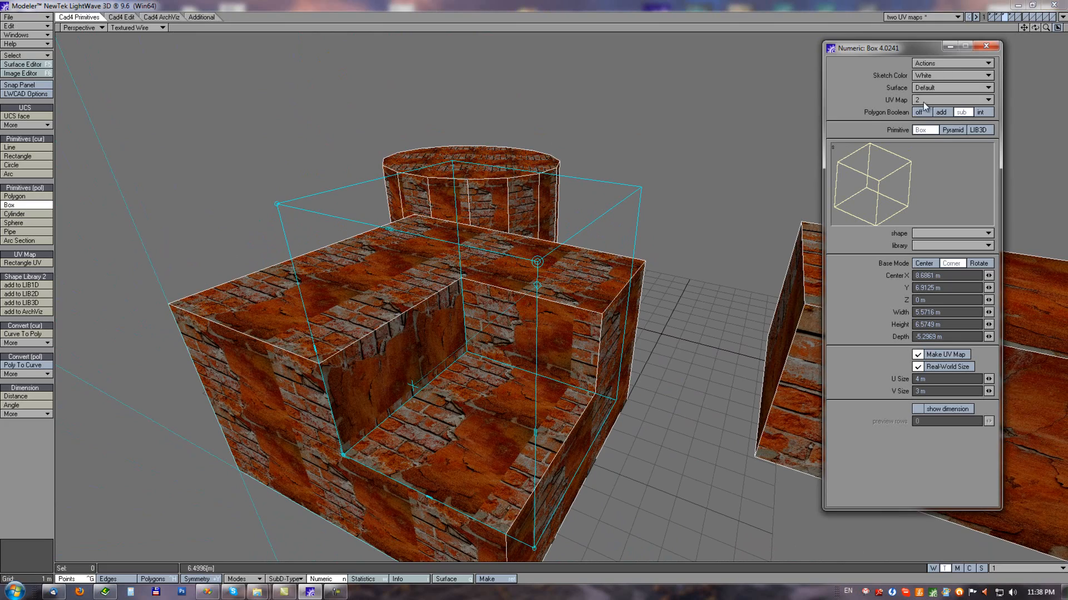
pyautogui.click(927, 82)
pyautogui.keyDown('alt'); pyautogui.moveTo(570, 263); pyautogui.dragTo(550, 253); pyautogui.keyUp('alt')
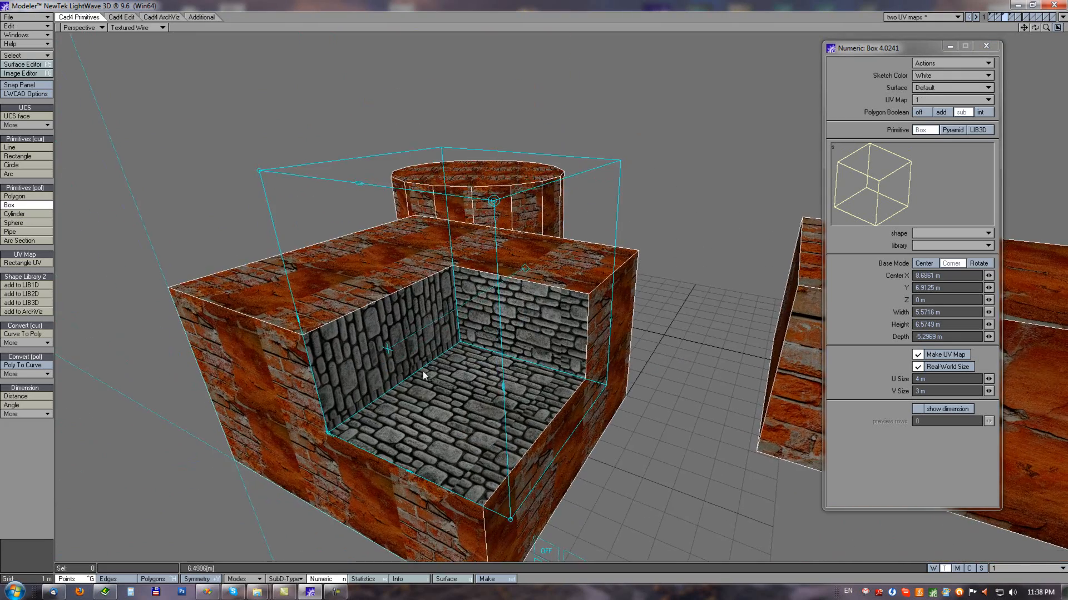
pyautogui.moveTo(395, 350); pyautogui.dragTo(396, 385)
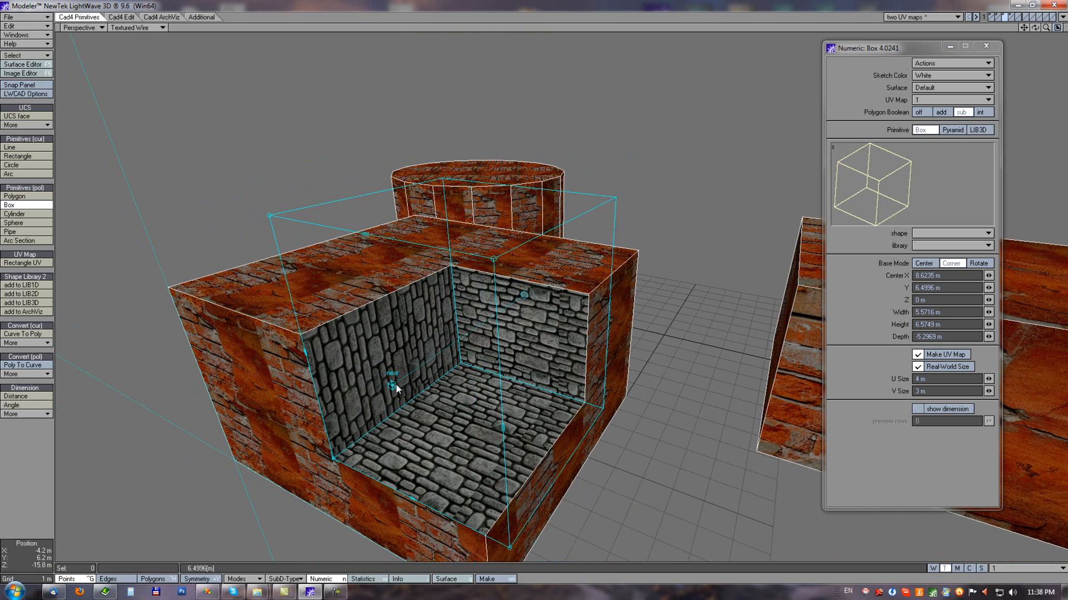
pyautogui.press('Return')
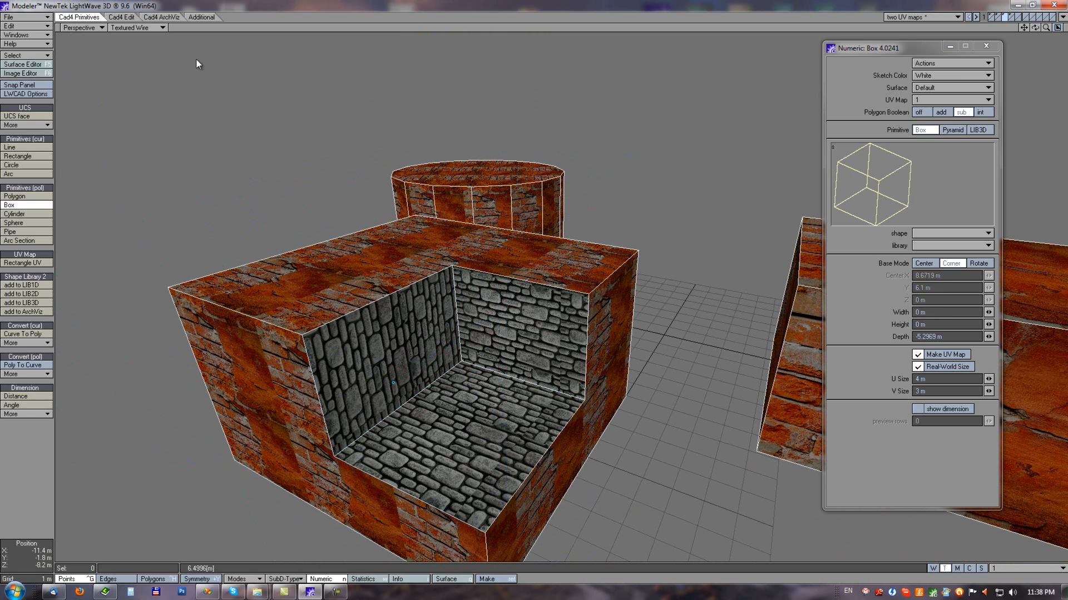
# Step: Round the two upper edges of the cutout with a 700 mm fillet using Mass Round
pyautogui.click(121, 17)
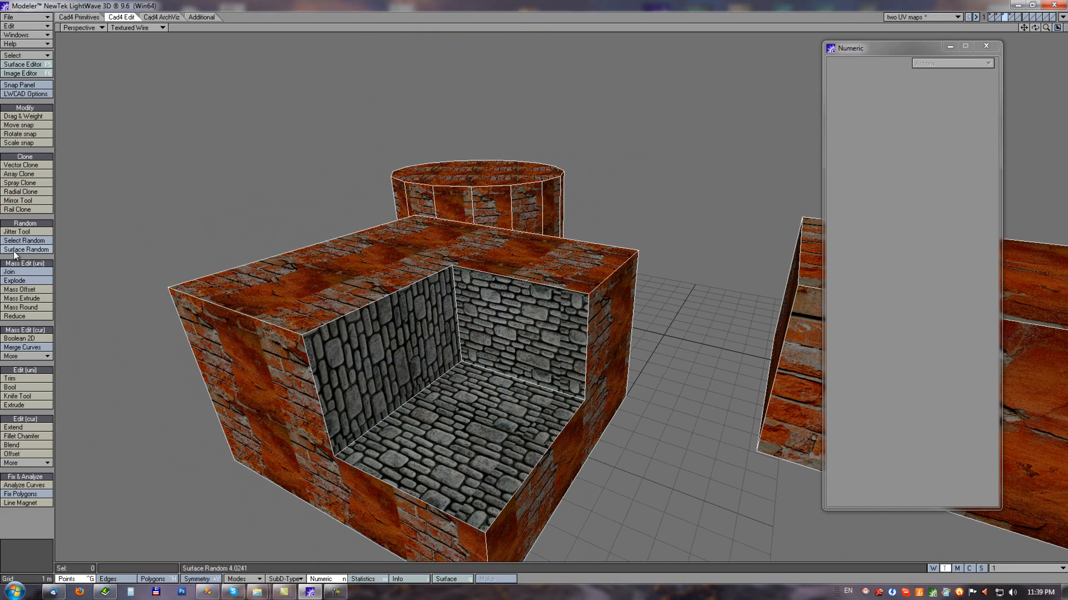
pyautogui.click(25, 308)
pyautogui.click(391, 298)
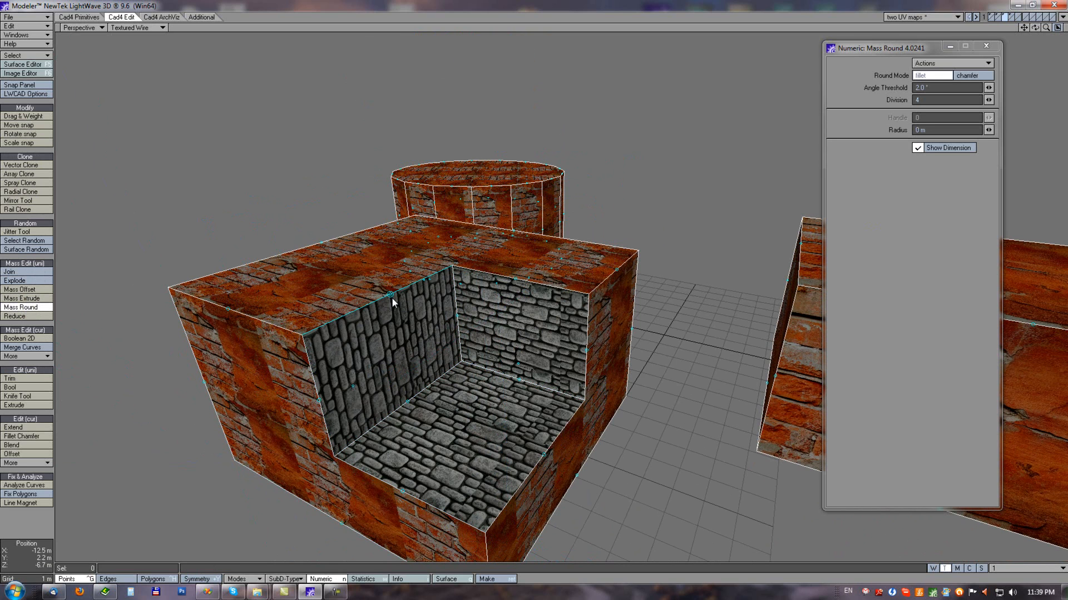
pyautogui.moveTo(730, 331); pyautogui.dragTo(727, 332)
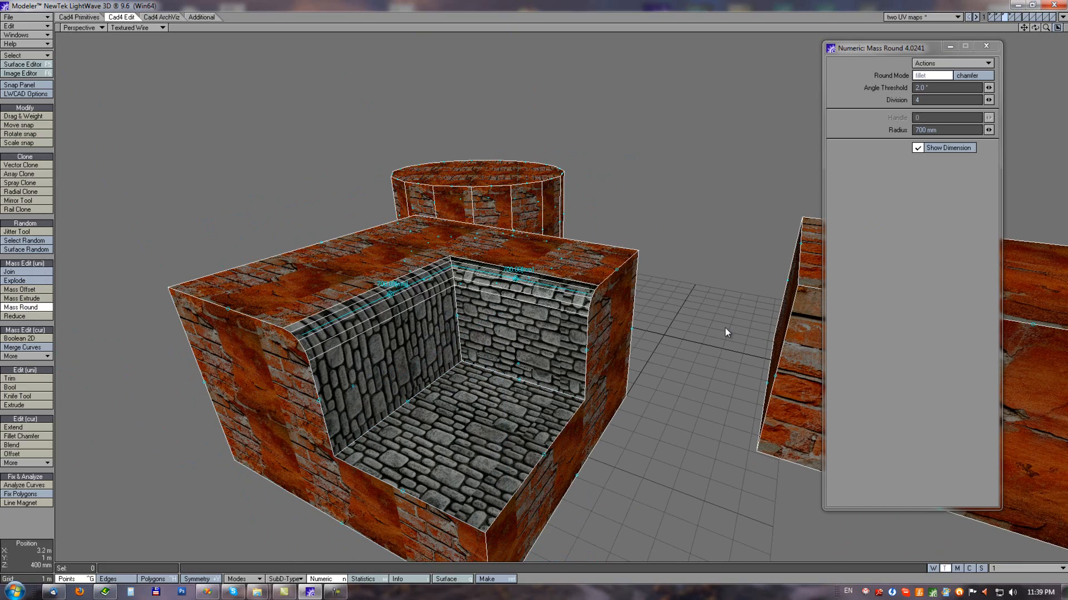
pyautogui.keyDown('alt'); pyautogui.moveTo(411, 306); pyautogui.dragTo(576, 356); pyautogui.keyUp('alt')
pyautogui.press('space')
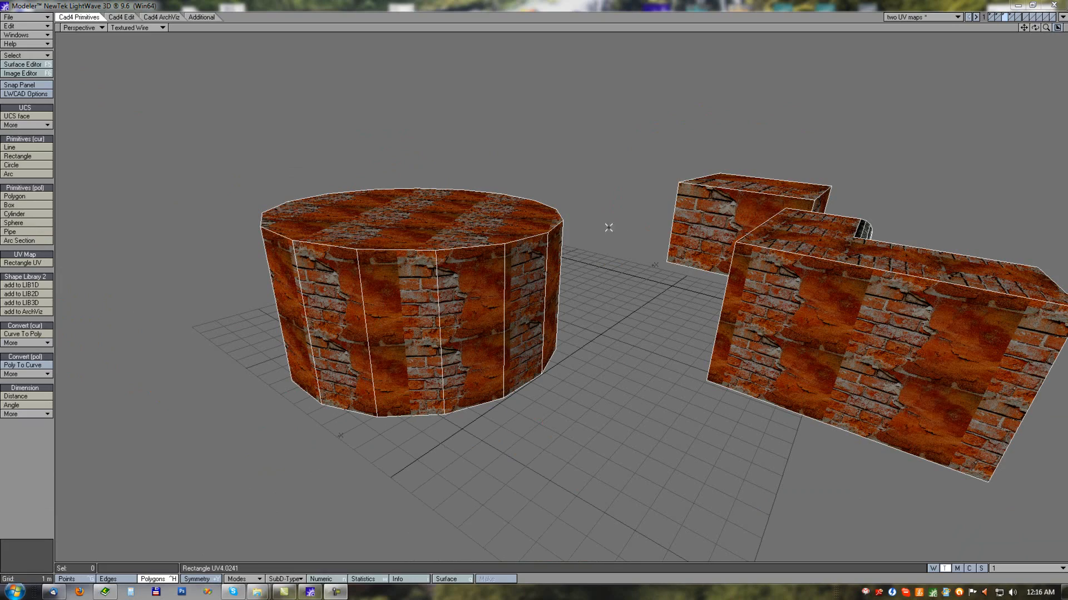
# Step: Select three neighbouring side polygons on the front of the cylinder
pyautogui.keyDown('alt'); pyautogui.moveTo(577, 178); pyautogui.dragTo(598, 169); pyautogui.keyUp('alt')
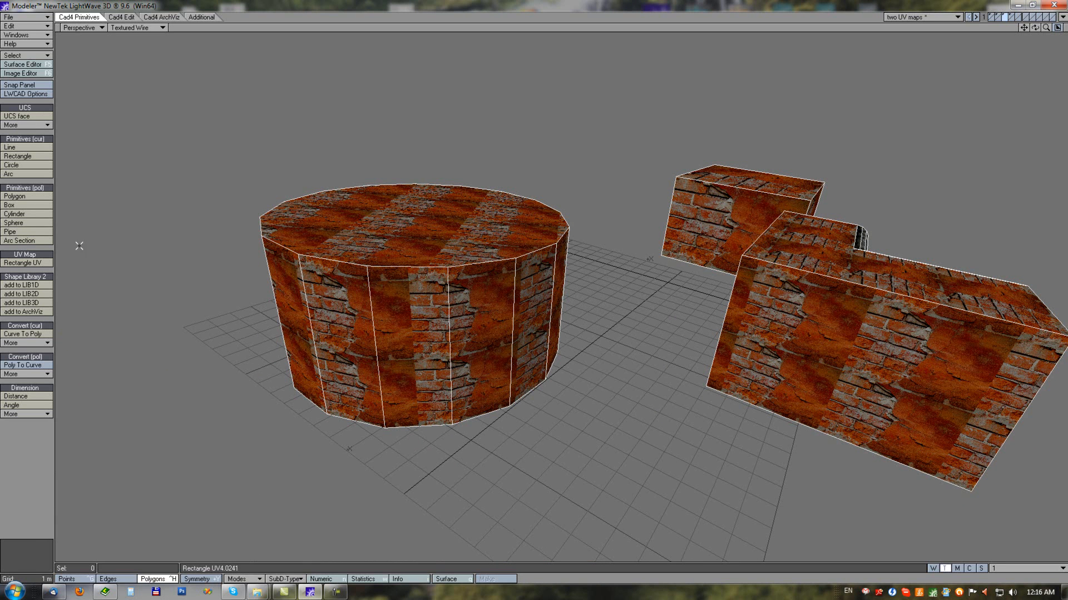
pyautogui.click(19, 265)
pyautogui.keyDown('alt'); pyautogui.moveTo(586, 242); pyautogui.dragTo(538, 242); pyautogui.keyUp('alt')
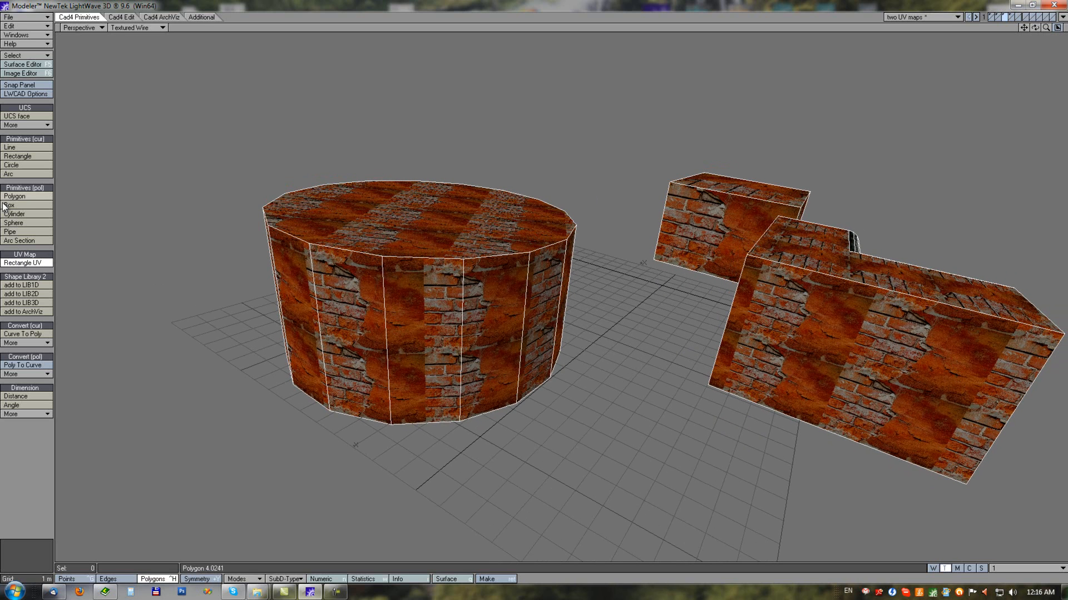
pyautogui.press('space')
pyautogui.moveTo(369, 288)
pyautogui.mouseDown()
pyautogui.moveTo(464, 291)
pyautogui.moveTo(560, 352)
pyautogui.moveTo(576, 307)
pyautogui.mouseUp()
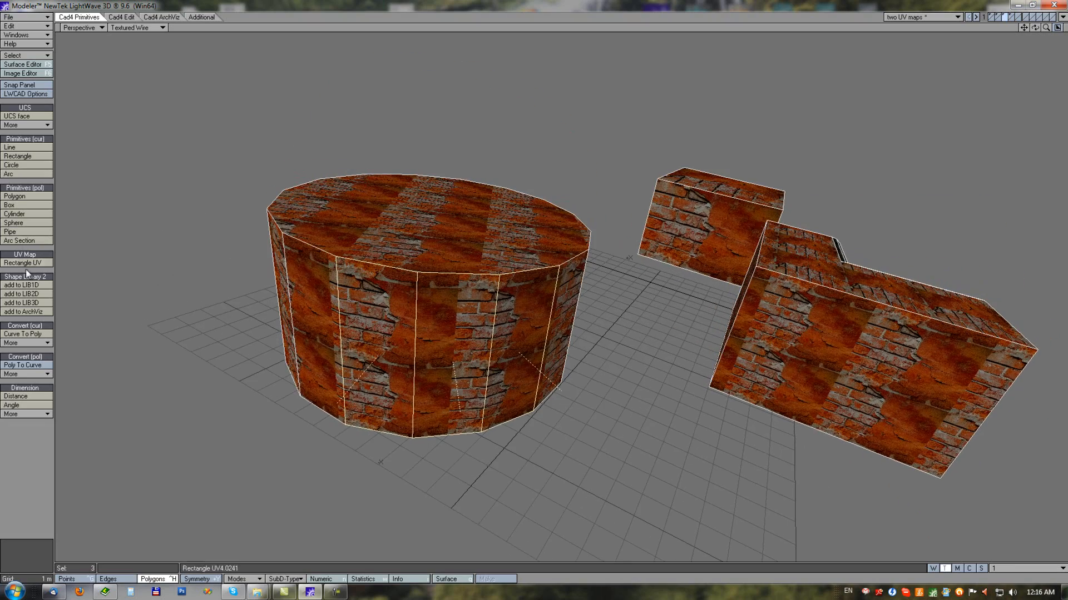
# Step: Draw a UV rectangle over the selected polygons with Rectangle UV and adjust it to about 5.11 m by 6.54 m
pyautogui.keyDown('alt'); pyautogui.moveTo(592, 220); pyautogui.dragTo(569, 229); pyautogui.keyUp('alt')
pyautogui.click(431, 345)
pyautogui.moveTo(471, 325); pyautogui.dragTo(515, 292)
pyautogui.keyDown('alt'); pyautogui.moveTo(444, 251); pyautogui.dragTo(449, 262); pyautogui.keyUp('alt')
pyautogui.keyDown('alt'); pyautogui.moveTo(643, 408); pyautogui.dragTo(662, 379); pyautogui.keyUp('alt')
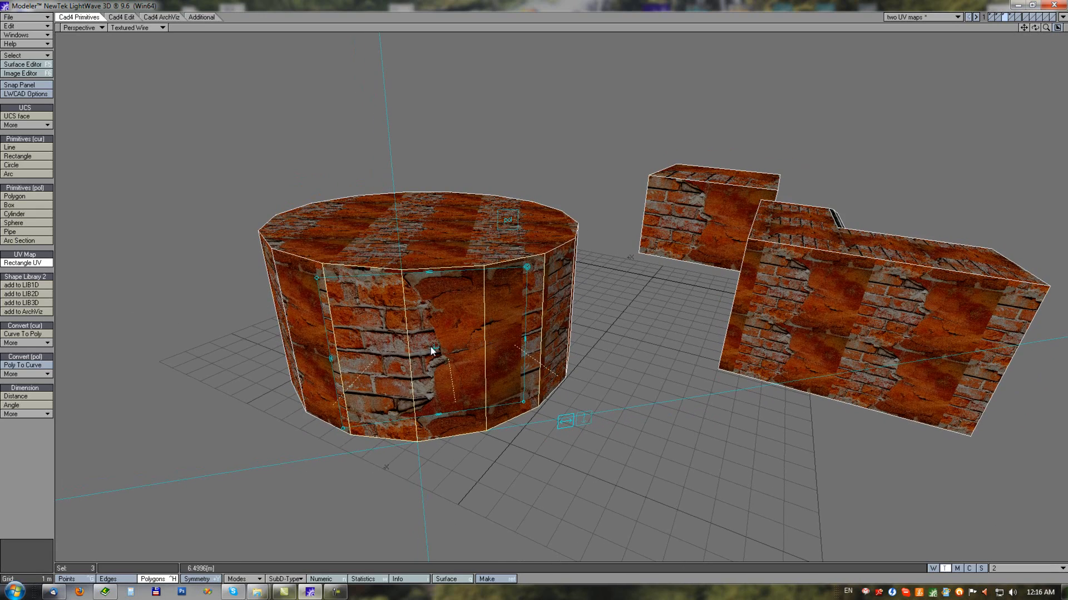
pyautogui.moveTo(436, 356)
pyautogui.mouseDown()
pyautogui.moveTo(459, 339)
pyautogui.moveTo(448, 314)
pyautogui.moveTo(429, 309)
pyautogui.moveTo(448, 369)
pyautogui.moveTo(454, 362)
pyautogui.mouseUp()
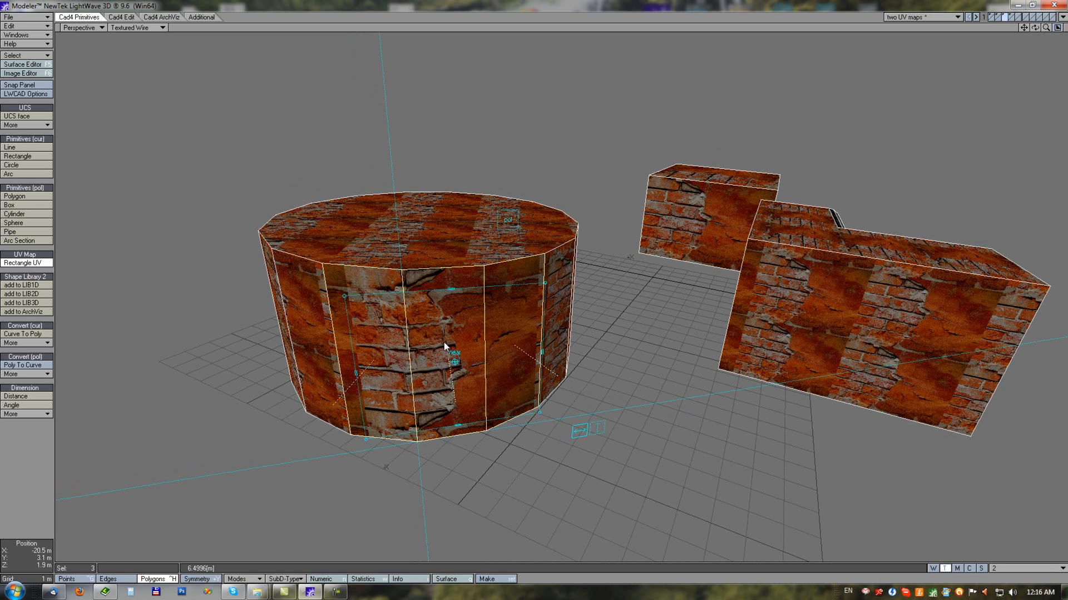
pyautogui.moveTo(543, 281)
pyautogui.mouseDown()
pyautogui.moveTo(506, 307)
pyautogui.moveTo(531, 270)
pyautogui.mouseUp()
# Step: Rotate the UV rectangle to slant the brick texture, with a size of about 4.41 m by 4.11 m
pyautogui.press('n')
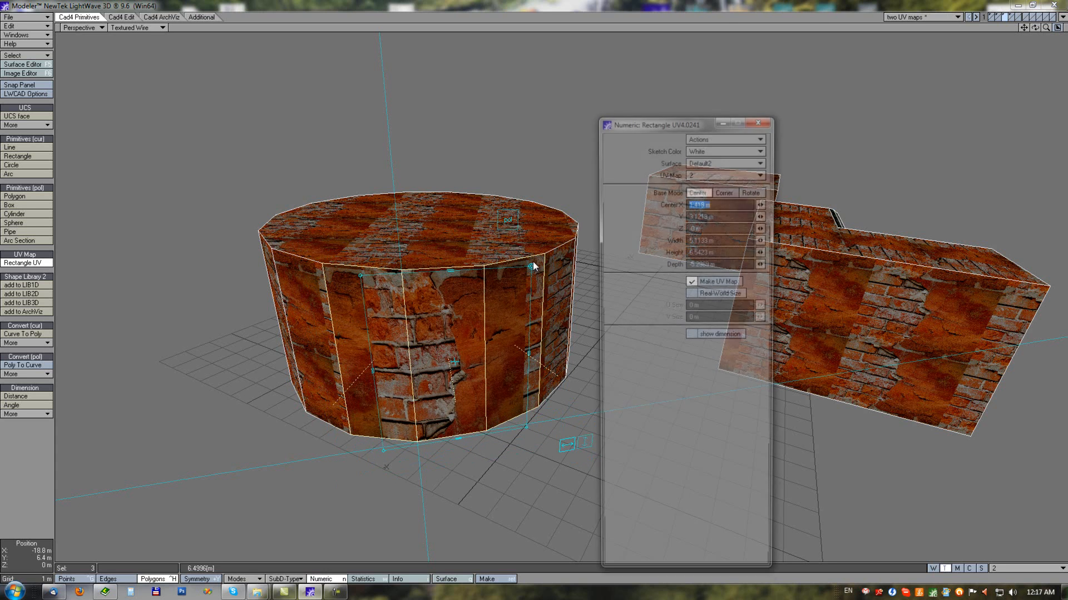
pyautogui.moveTo(675, 118); pyautogui.dragTo(726, 94)
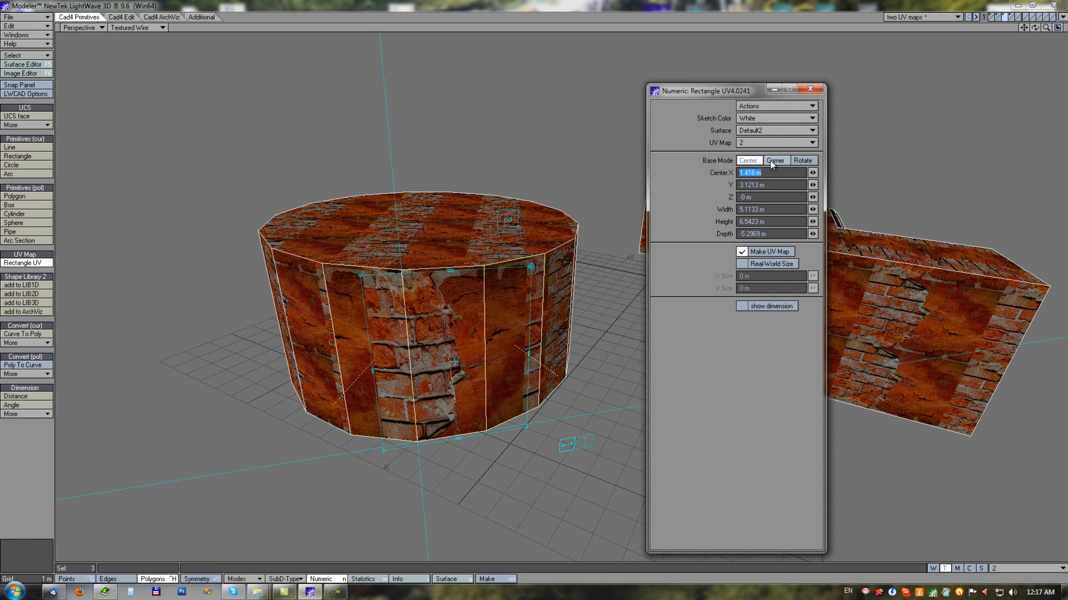
pyautogui.click(803, 161)
pyautogui.moveTo(414, 386); pyautogui.dragTo(406, 256)
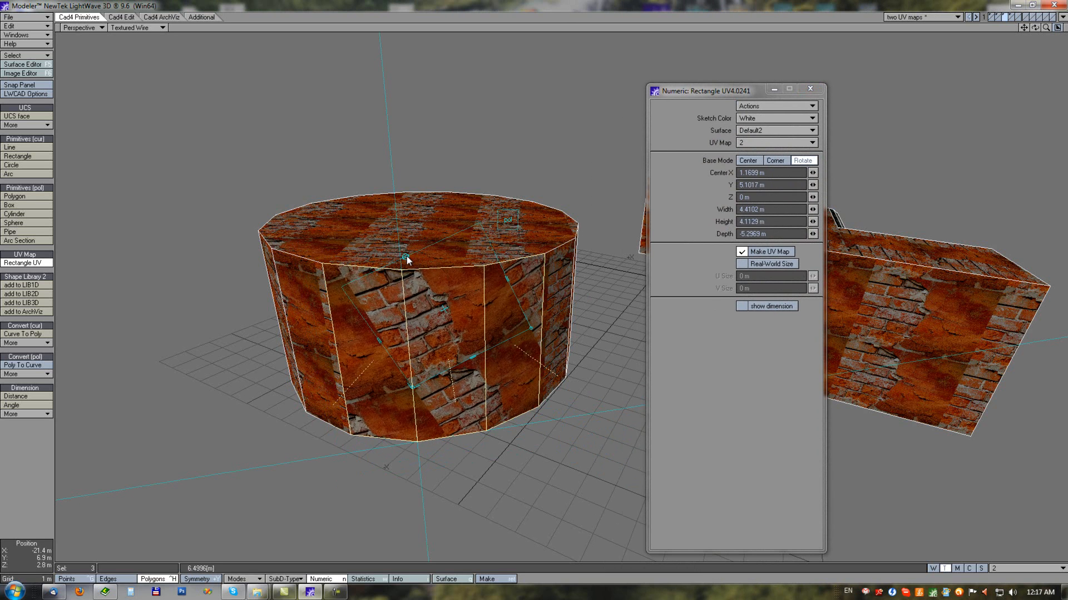
# Step: Enable Real-World Size with U Size 2.14 m and V Size 2.71 m, and reposition the UV rectangle on the cylinder
pyautogui.click(742, 264)
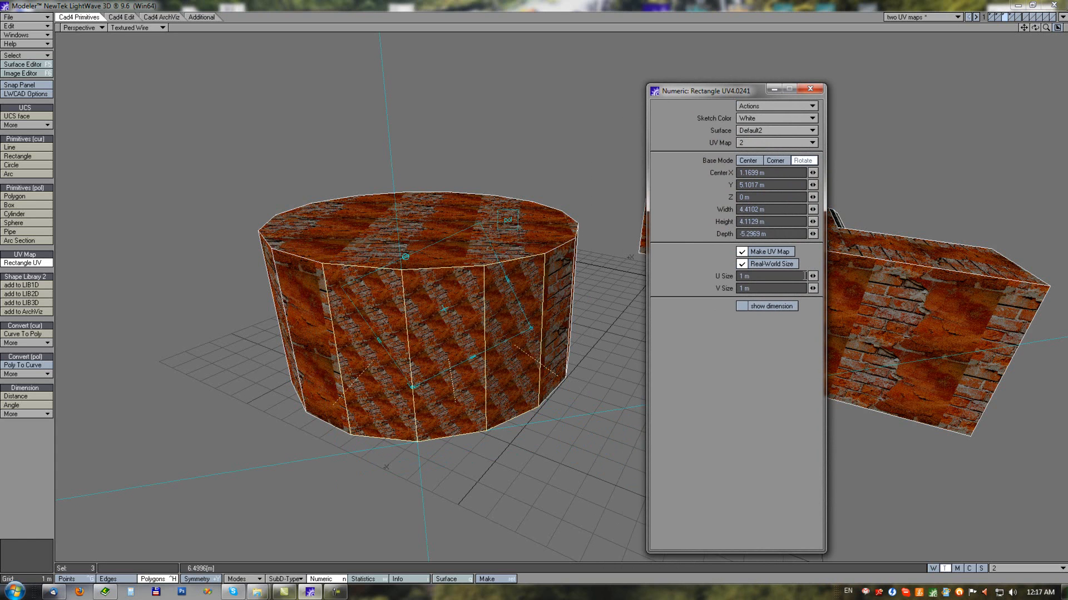
pyautogui.moveTo(812, 276); pyautogui.dragTo(901, 276)
pyautogui.moveTo(813, 288); pyautogui.dragTo(942, 288)
pyautogui.moveTo(224, 258); pyautogui.dragTo(89, 231)
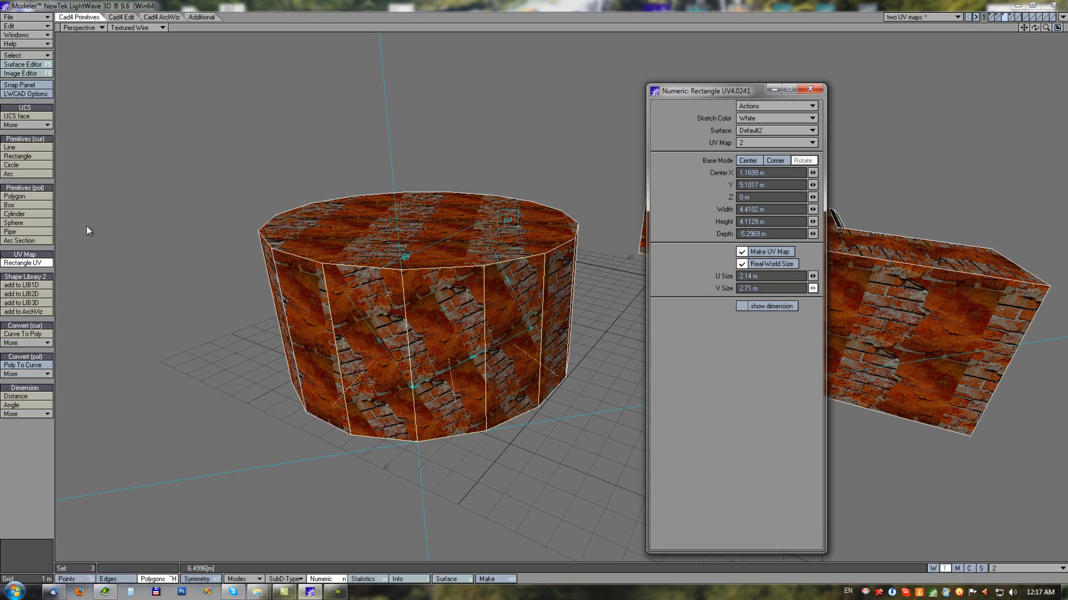
pyautogui.click(444, 307)
pyautogui.moveTo(439, 356); pyautogui.dragTo(451, 331)
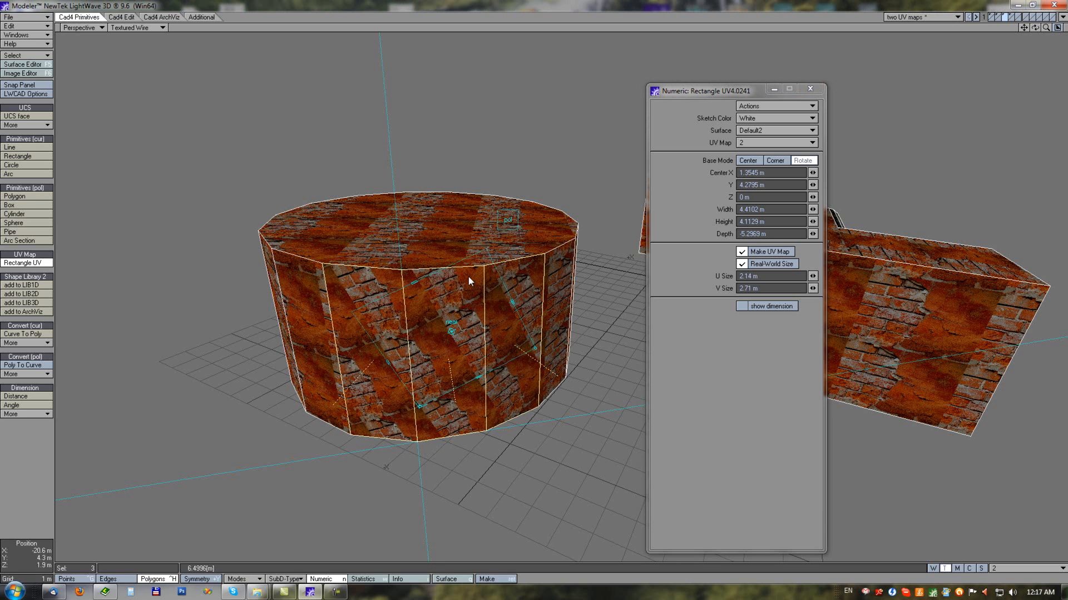
# Step: Clear the polygon selection and draw a UV rectangle about 1.83 m by 1.23 m limited to the cylinder's front polygon
pyautogui.press('space')
pyautogui.moveTo(393, 334)
pyautogui.mouseDown()
pyautogui.moveTo(512, 351)
pyautogui.moveTo(545, 275)
pyautogui.moveTo(533, 274)
pyautogui.mouseUp()
pyautogui.click(19, 262)
pyautogui.keyDown('alt'); pyautogui.moveTo(521, 401); pyautogui.dragTo(518, 369); pyautogui.keyUp('alt')
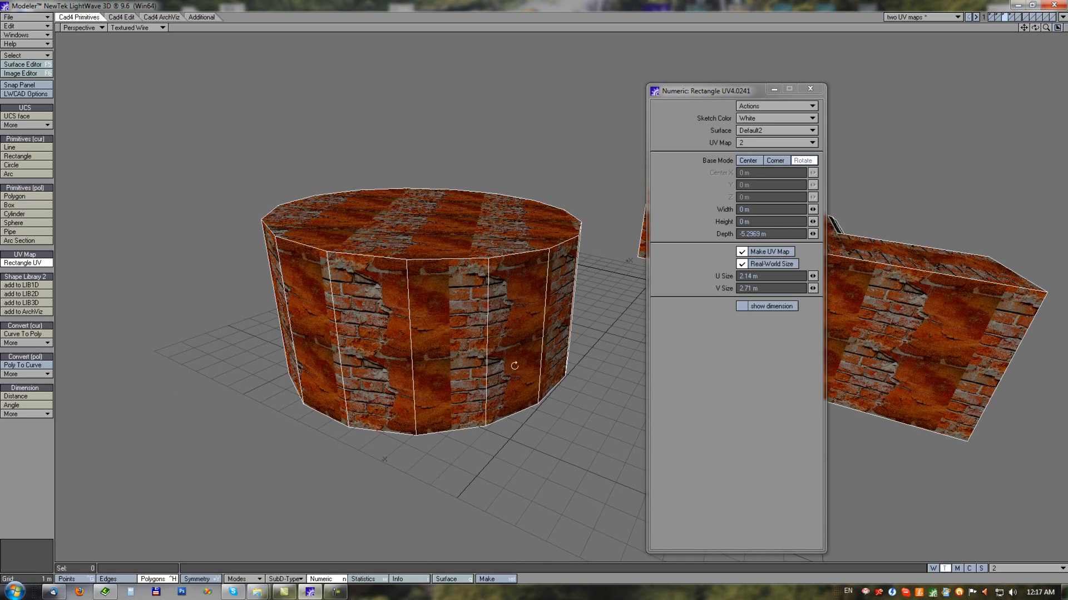
pyautogui.moveTo(445, 337); pyautogui.dragTo(499, 317)
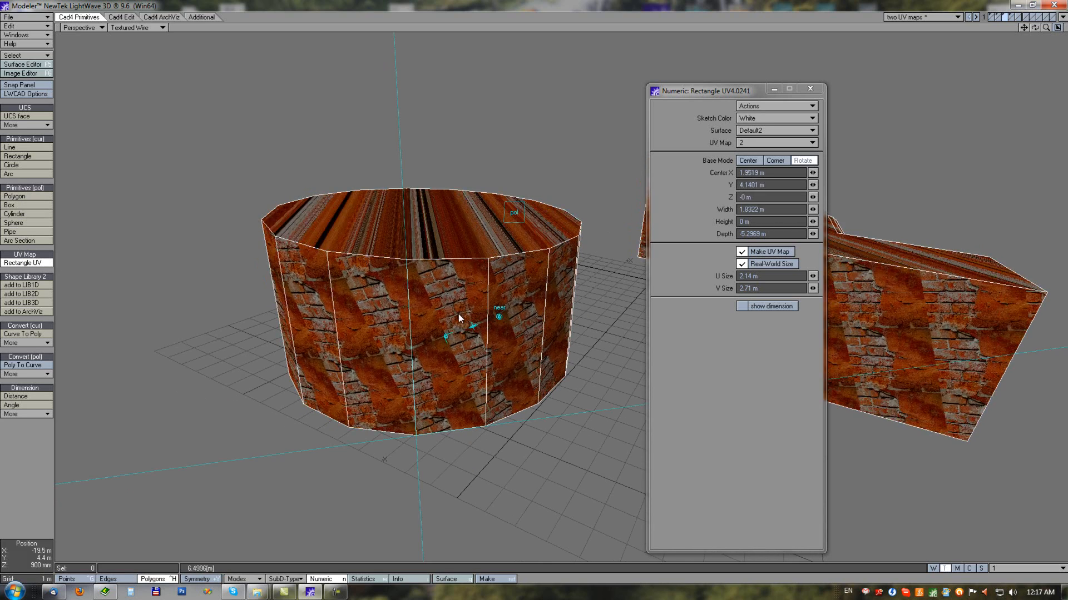
pyautogui.click(459, 294)
pyautogui.click(513, 213)
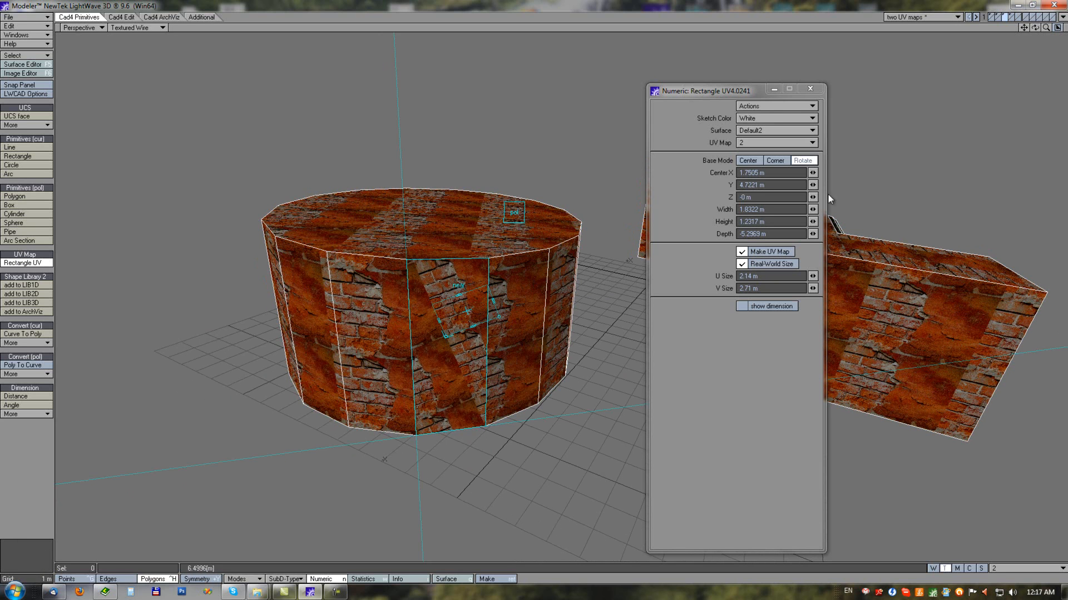
# Step: Fit the texture corner to corner on the cylinder's front face, using Corner base mode with Real-World Size off
pyautogui.click(769, 162)
pyautogui.moveTo(414, 268); pyautogui.dragTo(462, 415)
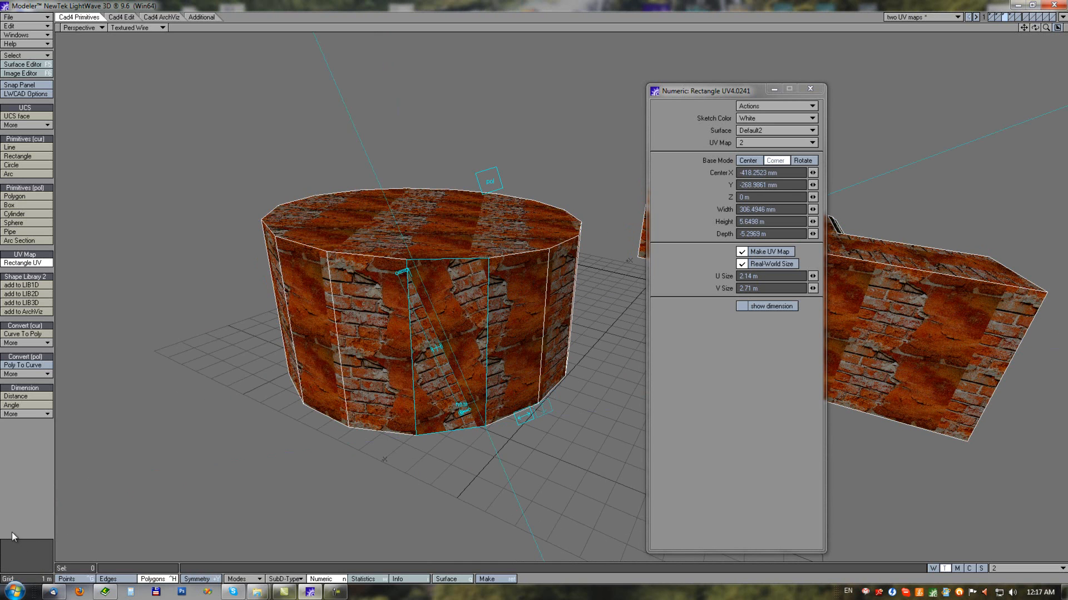
pyautogui.click(377, 397)
pyautogui.moveTo(440, 279); pyautogui.dragTo(486, 426)
pyautogui.click(742, 264)
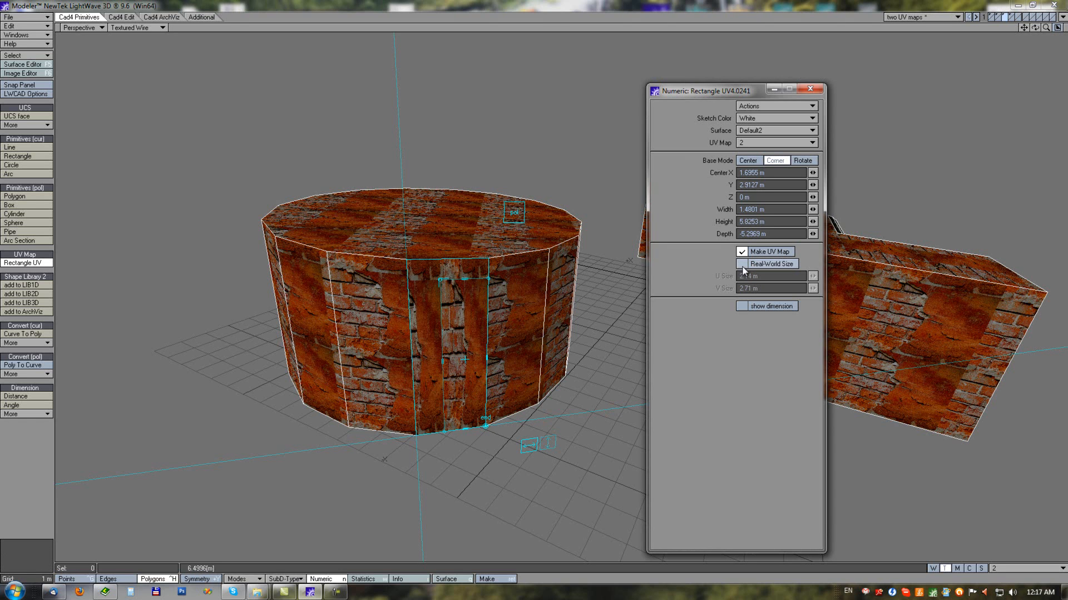
pyautogui.moveTo(439, 282); pyautogui.dragTo(405, 259)
pyautogui.rightClick(435, 275)
# Step: Fit UV rectangles of about 2.44 m by 6.5 m corner to corner on further side faces of the cylinder
pyautogui.keyDown('alt'); pyautogui.moveTo(503, 371); pyautogui.dragTo(474, 395); pyautogui.keyUp('alt')
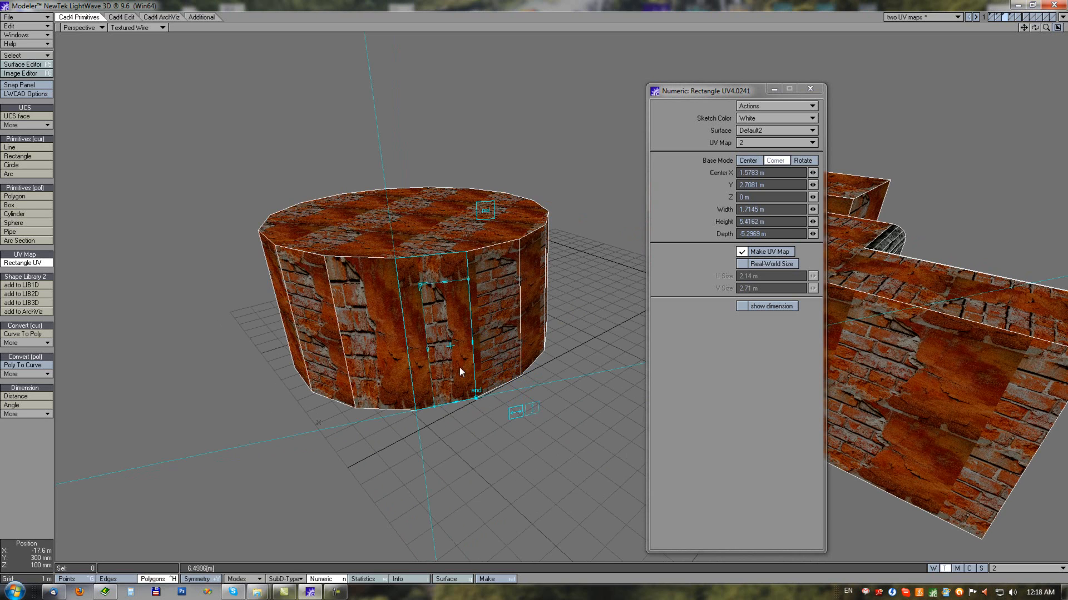
pyautogui.moveTo(420, 283); pyautogui.dragTo(399, 265)
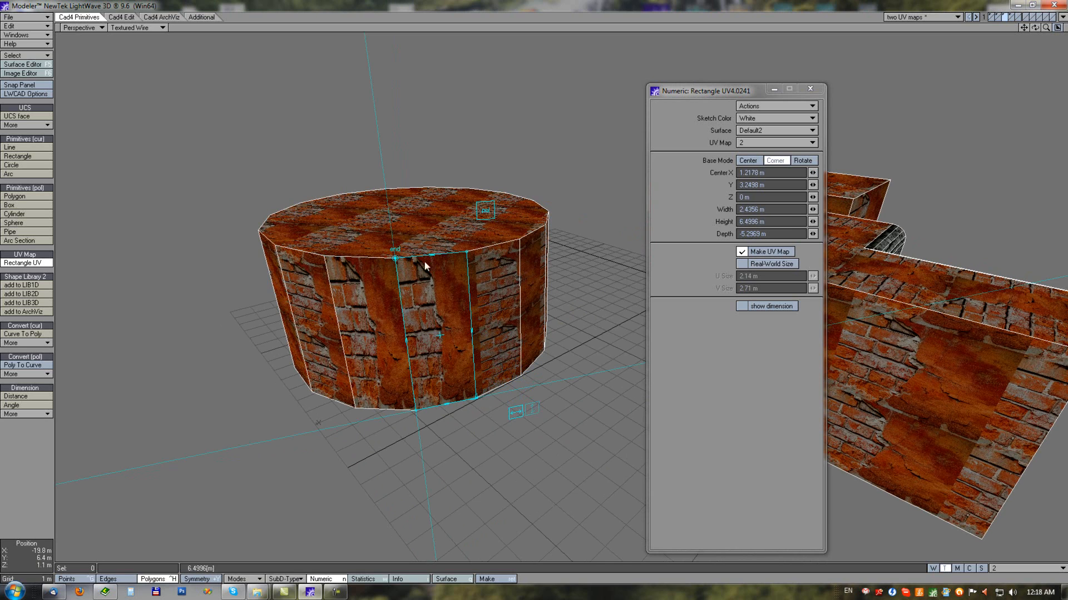
pyautogui.keyDown('alt'); pyautogui.moveTo(563, 386); pyautogui.dragTo(506, 421); pyautogui.keyUp('alt')
pyautogui.keyDown('alt'); pyautogui.moveTo(511, 278); pyautogui.dragTo(510, 275); pyautogui.keyUp('alt')
pyautogui.moveTo(434, 287); pyautogui.dragTo(498, 387)
pyautogui.rightClick(445, 292)
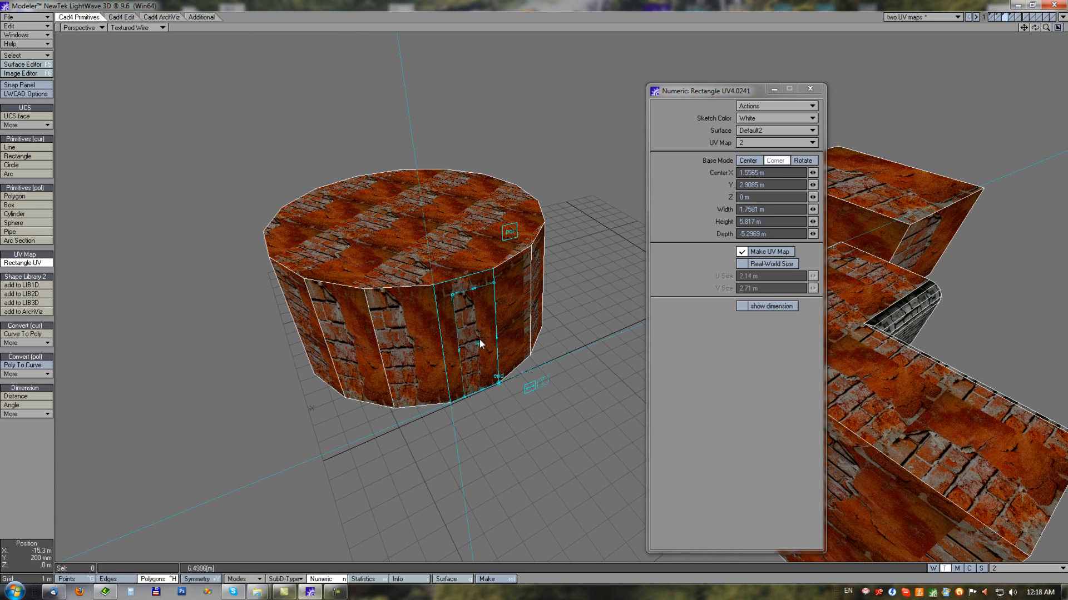
pyautogui.moveTo(457, 302); pyautogui.dragTo(439, 294)
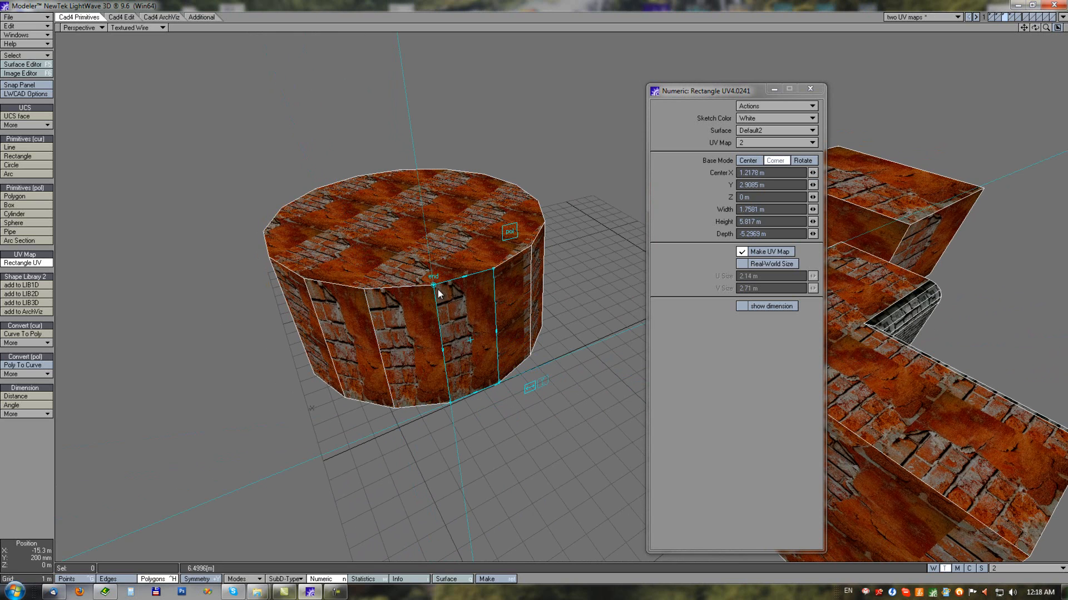
# Step: Assign the Default surface and UV map 1 to the last mapped cylinder face and finish it
pyautogui.click(781, 134)
pyautogui.click(781, 126)
pyautogui.click(756, 143)
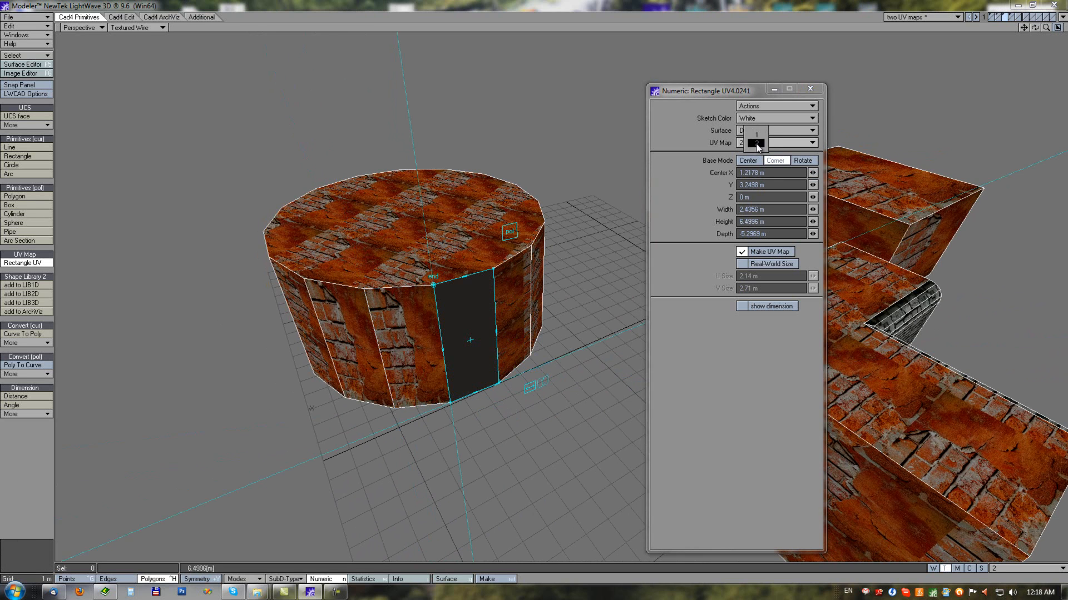
pyautogui.click(757, 135)
pyautogui.keyDown('alt'); pyautogui.moveTo(548, 351); pyautogui.dragTo(615, 296); pyautogui.keyUp('alt')
pyautogui.rightClick(548, 326)
pyautogui.keyDown('alt'); pyautogui.moveTo(549, 325); pyautogui.dragTo(489, 476); pyautogui.keyUp('alt')
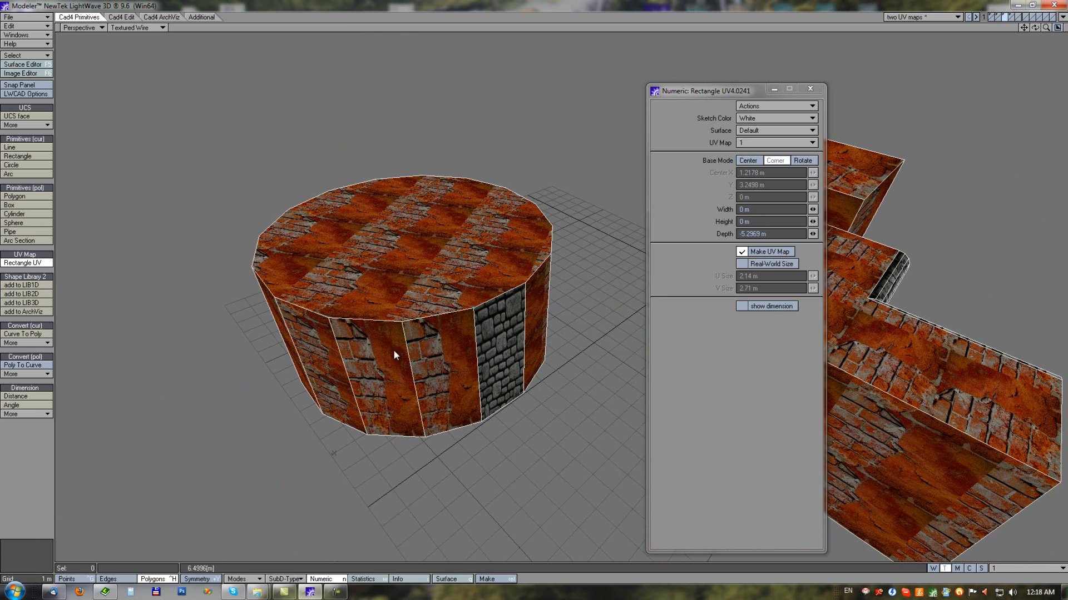
# Step: Map two more side faces of the cylinder corner to corner with the same stone surface
pyautogui.moveTo(349, 335); pyautogui.dragTo(423, 439)
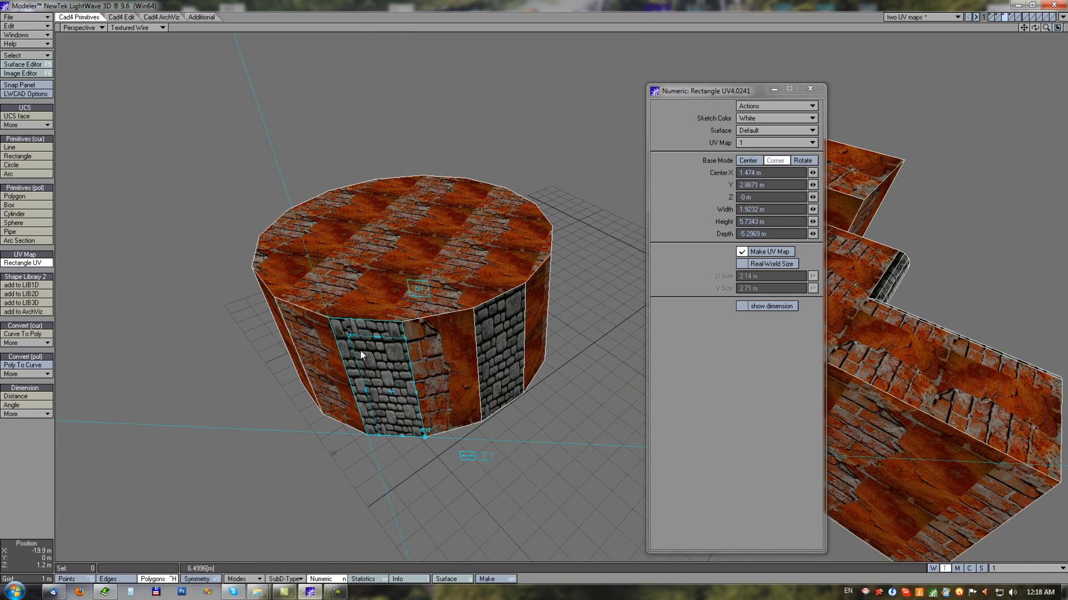
pyautogui.moveTo(348, 336); pyautogui.dragTo(330, 318)
pyautogui.rightClick(343, 362)
pyautogui.keyDown('alt'); pyautogui.moveTo(343, 362); pyautogui.dragTo(528, 333); pyautogui.keyUp('alt')
pyautogui.moveTo(314, 333); pyautogui.dragTo(383, 473)
pyautogui.moveTo(318, 334); pyautogui.dragTo(299, 303)
# Step: Map the notched box's uncut side face corner to corner with the stone surface, about 9.78 m by 6.5 m
pyautogui.keyDown('alt'); pyautogui.moveTo(568, 252); pyautogui.dragTo(361, 292); pyautogui.keyUp('alt')
pyautogui.scroll(-4, 551, 378)
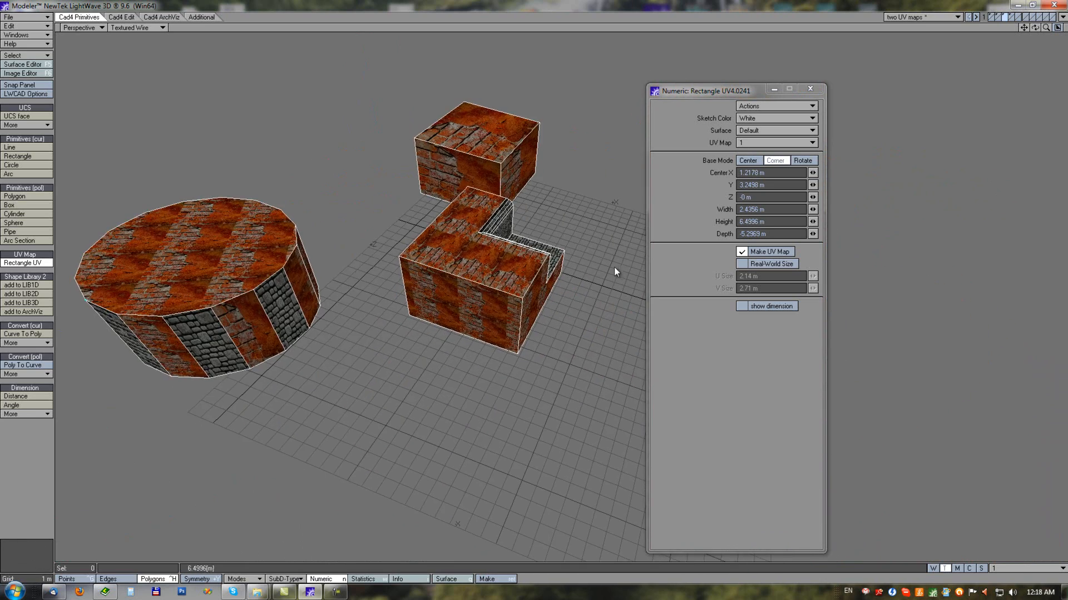
pyautogui.keyDown('ctrl'); pyautogui.keyDown('alt'); pyautogui.moveTo(616, 268); pyautogui.dragTo(674, 256); pyautogui.keyUp('alt'); pyautogui.keyUp('ctrl')
pyautogui.keyDown('alt'); pyautogui.moveTo(503, 417); pyautogui.dragTo(332, 347); pyautogui.keyUp('alt')
pyautogui.keyDown('alt'); pyautogui.keyDown('shift'); pyautogui.moveTo(378, 311); pyautogui.dragTo(403, 266); pyautogui.keyUp('shift'); pyautogui.keyUp('alt')
pyautogui.scroll(-2, 437, 297)
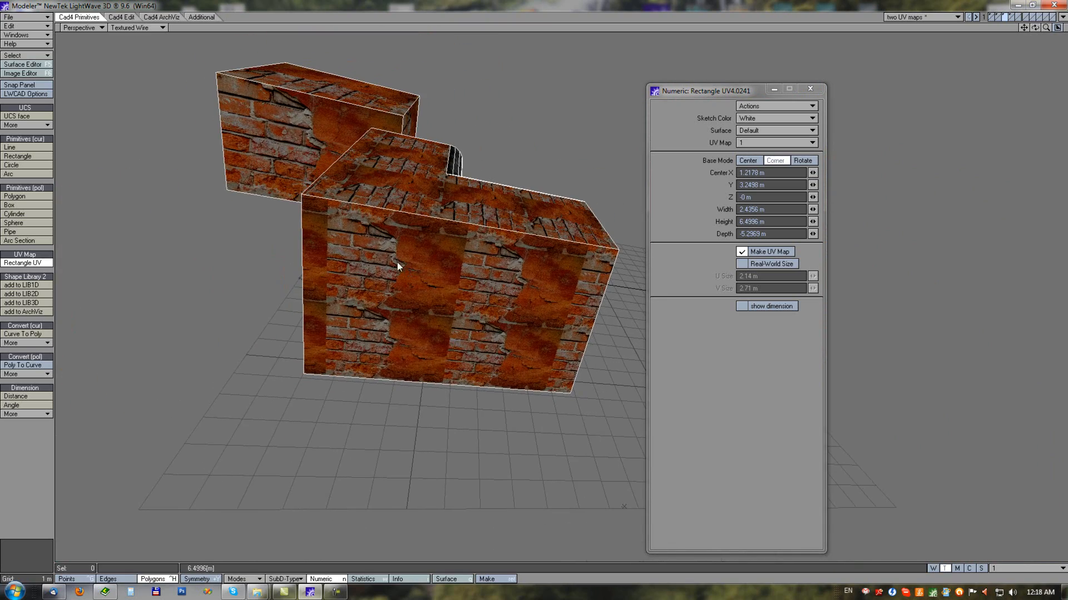
pyautogui.moveTo(334, 226); pyautogui.dragTo(573, 396)
pyautogui.moveTo(335, 233); pyautogui.dragTo(304, 198)
pyautogui.moveTo(710, 91); pyautogui.dragTo(835, 63)
pyautogui.keyDown('alt'); pyautogui.moveTo(621, 109); pyautogui.dragTo(579, 97); pyautogui.keyUp('alt')
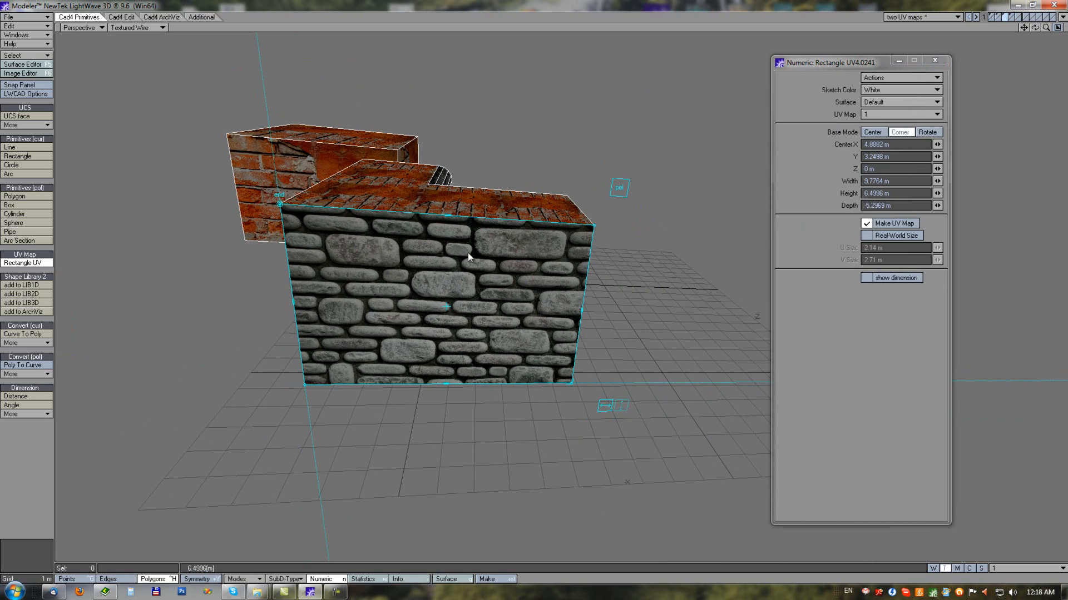
pyautogui.keyDown('alt'); pyautogui.moveTo(408, 335); pyautogui.dragTo(455, 379); pyautogui.keyUp('alt')
pyautogui.press('Return')
# Step: Map the notched box's adjacent uncut side face corner to corner with the stone surface and finish it
pyautogui.moveTo(349, 238); pyautogui.dragTo(561, 485)
pyautogui.moveTo(350, 248); pyautogui.dragTo(308, 198)
pyautogui.press('Return')
pyautogui.keyDown('alt'); pyautogui.moveTo(581, 272); pyautogui.dragTo(486, 220); pyautogui.keyUp('alt')
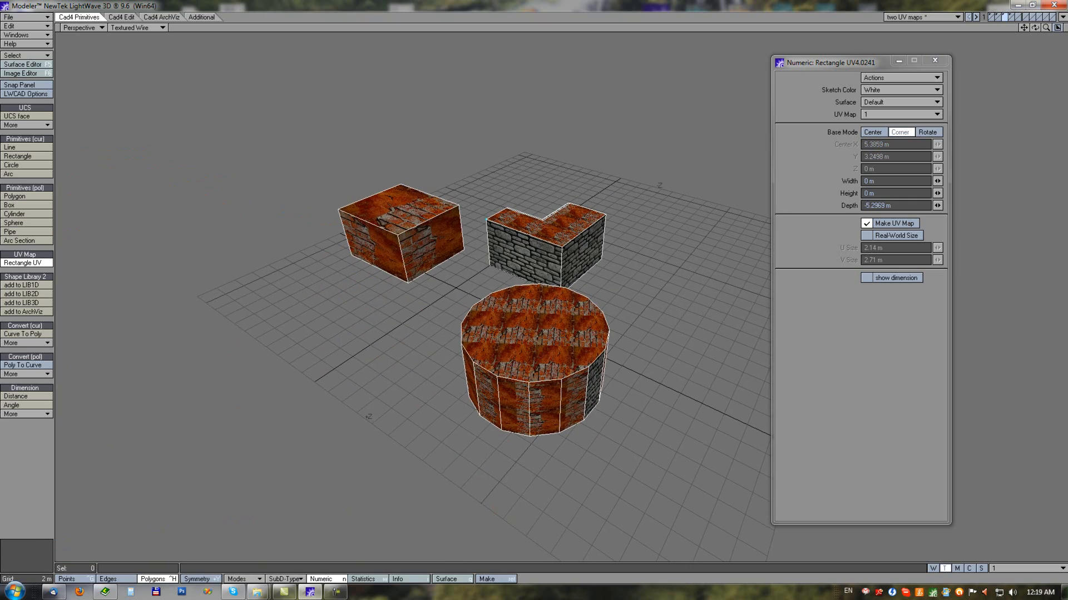